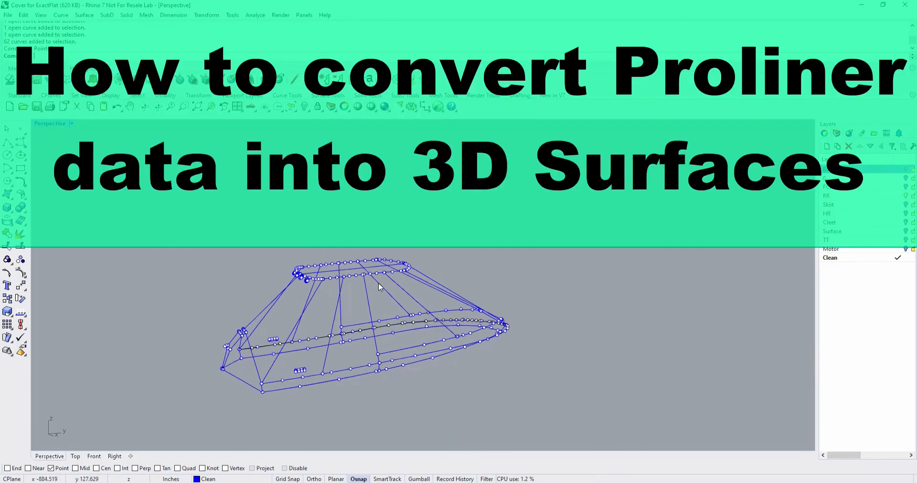
Inspect the boat cover wireframe and its curve control points from several angles.
scroll(300, 377, "up", 5)
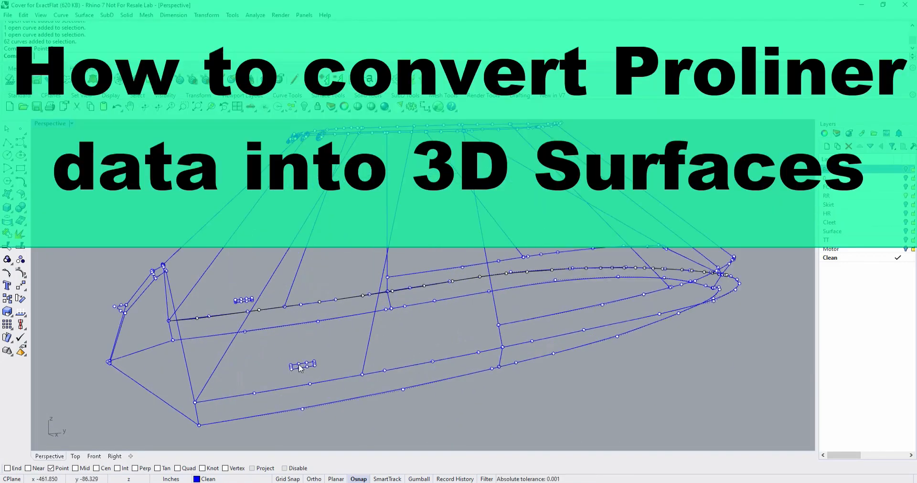
scroll(335, 365, "down", 3)
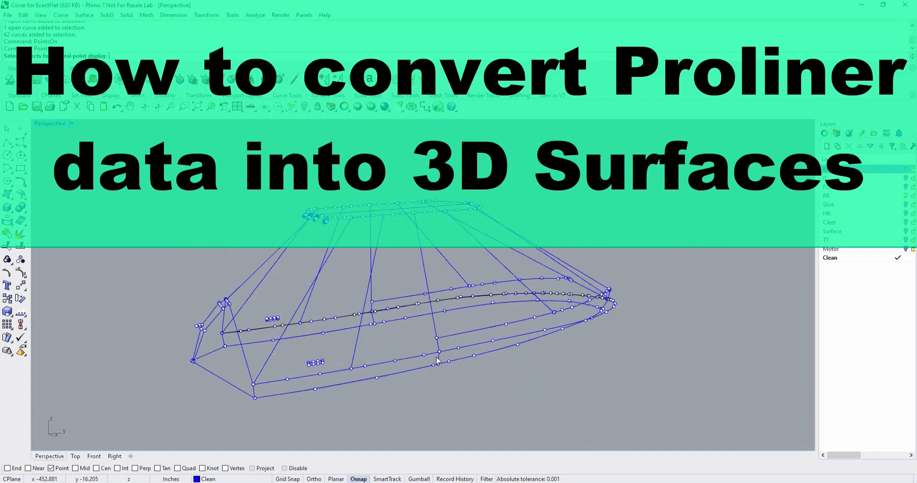
right_click_drag(438, 361, 485, 293)
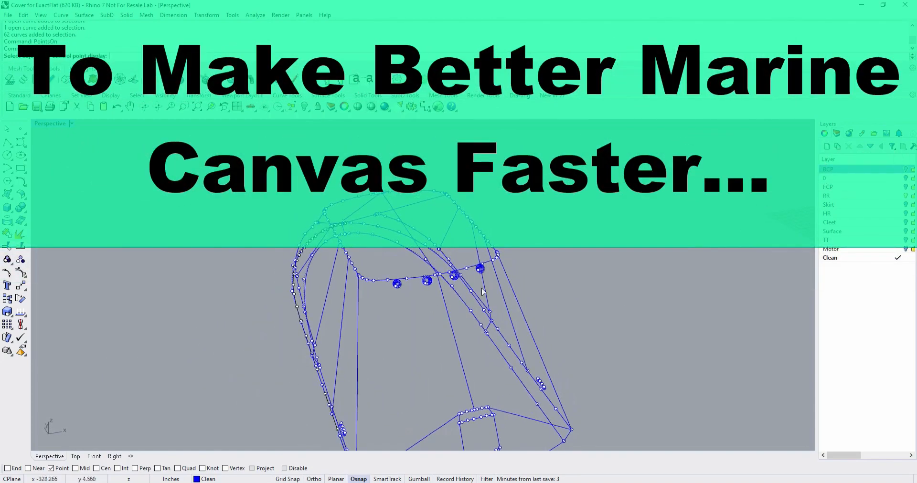
scroll(497, 273, "up", 6)
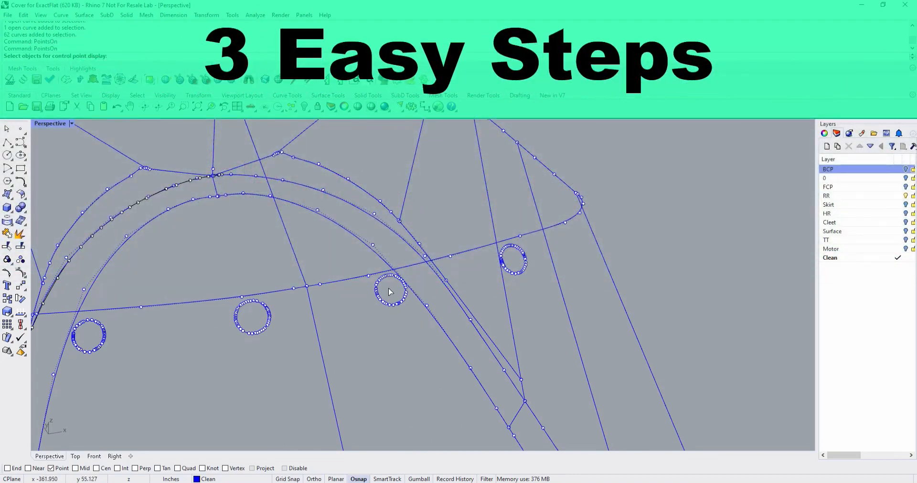
right_click_drag(438, 353, 492, 367)
scroll(472, 358, "down", 9)
scroll(488, 368, "down", 6)
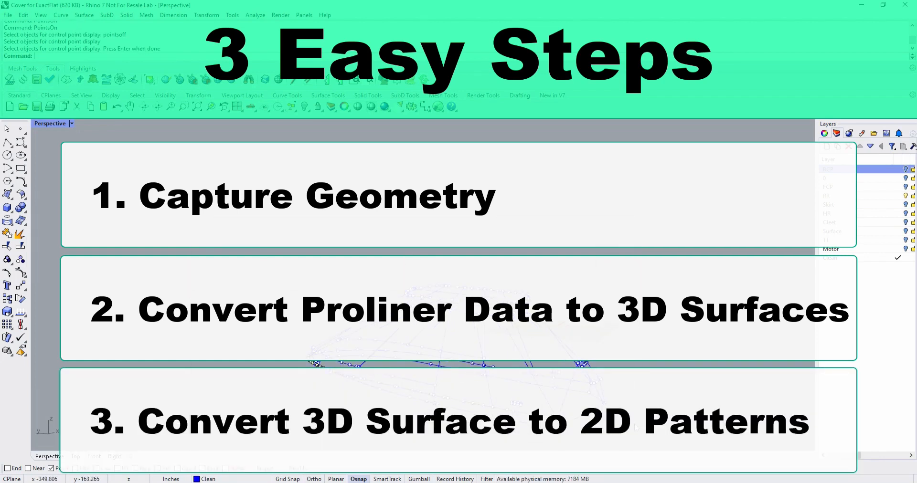
Hide the control points on all cover curves with the PointsOff command.
type("int")
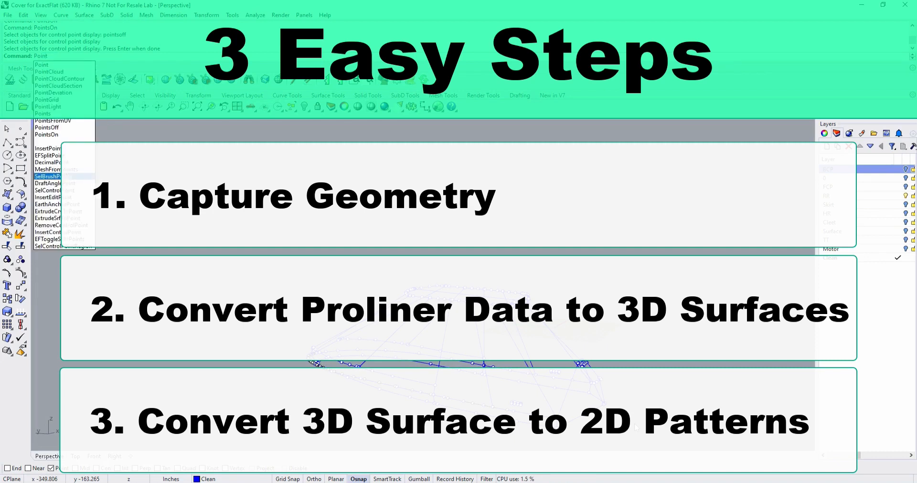
type("sOff")
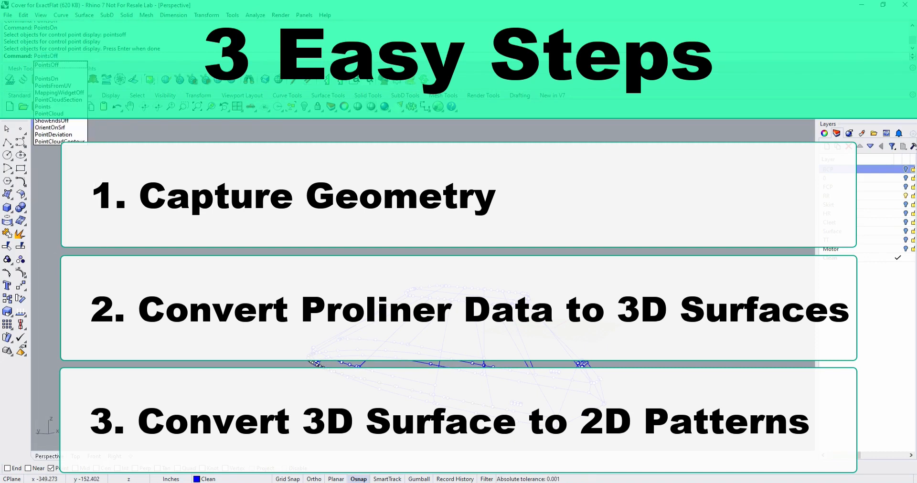
key("Return")
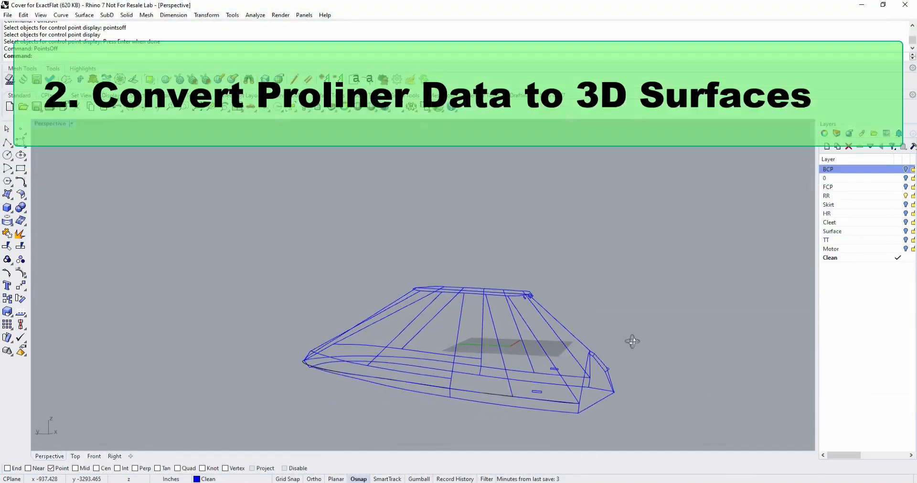
right_click_drag(632, 341, 742, 379)
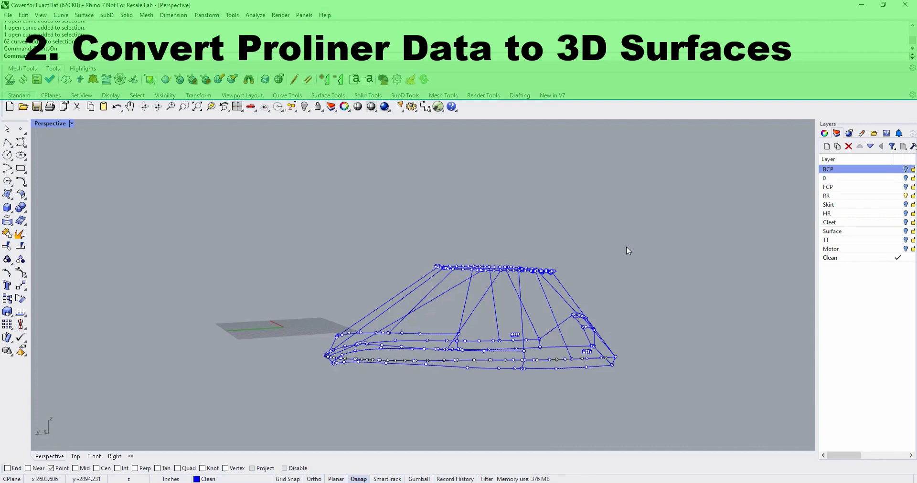
right_click_drag(629, 249, 333, 253)
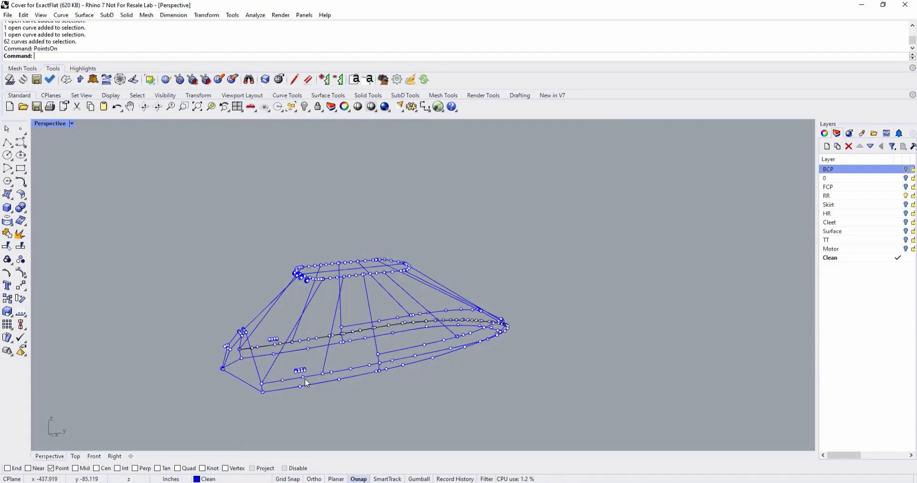
Examine the captured points along the cover outline and around the small circles under the top edge.
scroll(307, 384, "up", 5)
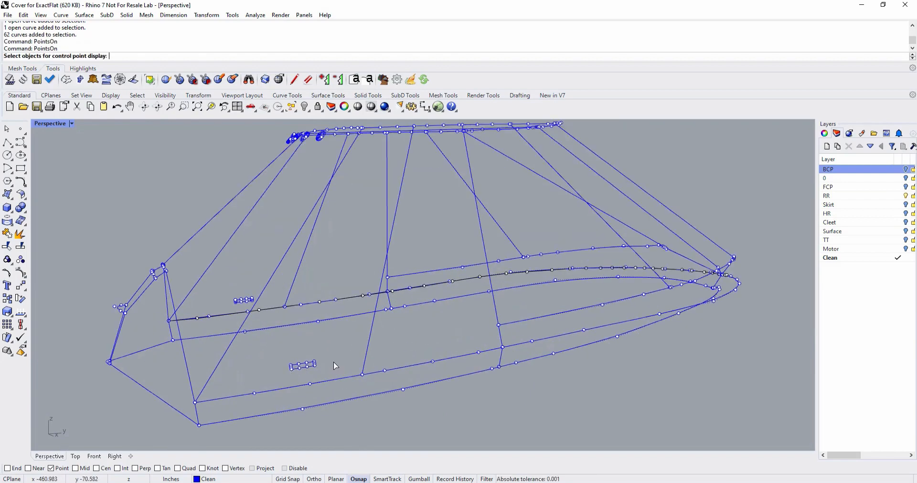
scroll(335, 366, "down", 3)
right_click_drag(414, 359, 515, 345)
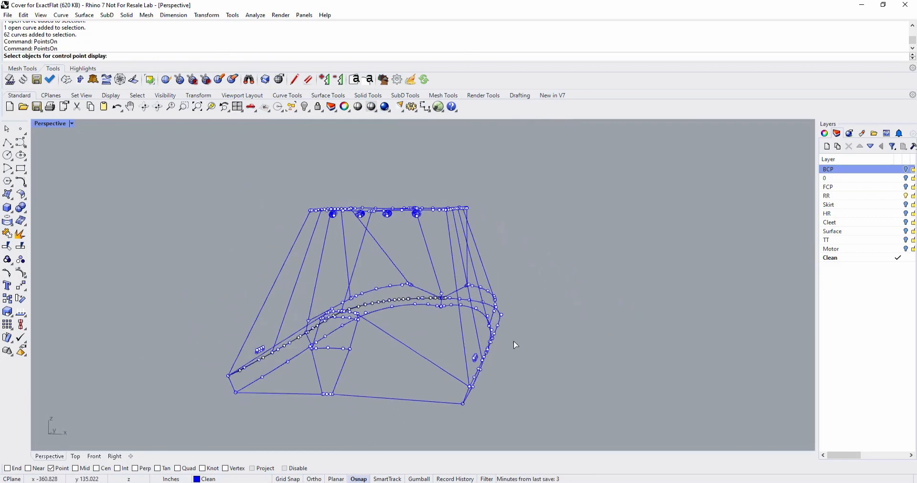
right_click_drag(426, 271, 468, 279)
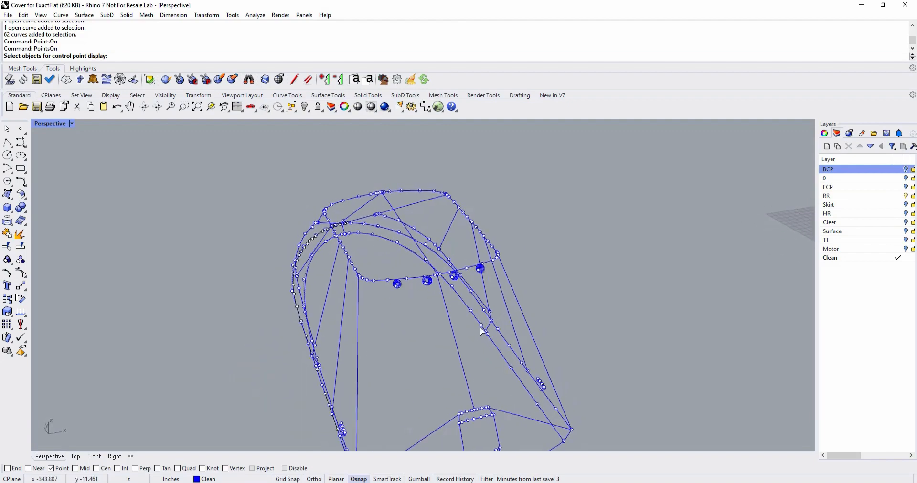
scroll(468, 279, "up", 3)
scroll(468, 279, "up", 3)
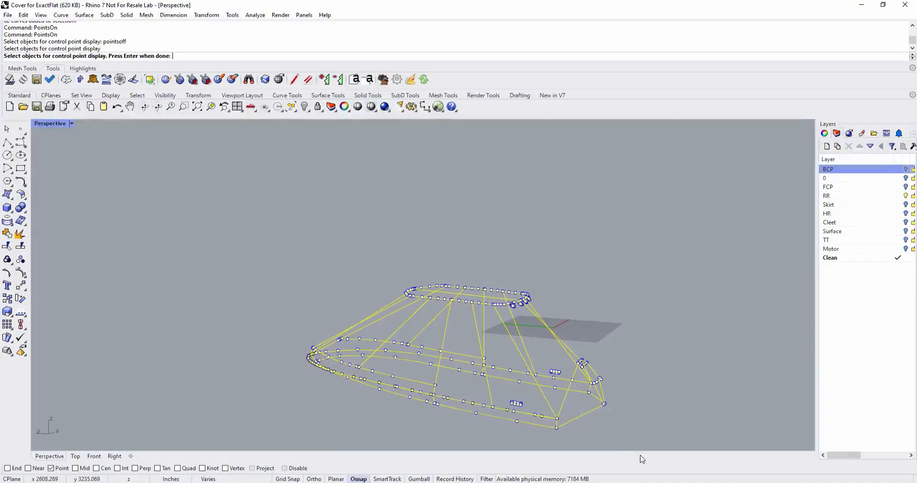
Finish the pending control point display command, and turn the points off on the whole wireframe with PointsOff.
key("Return")
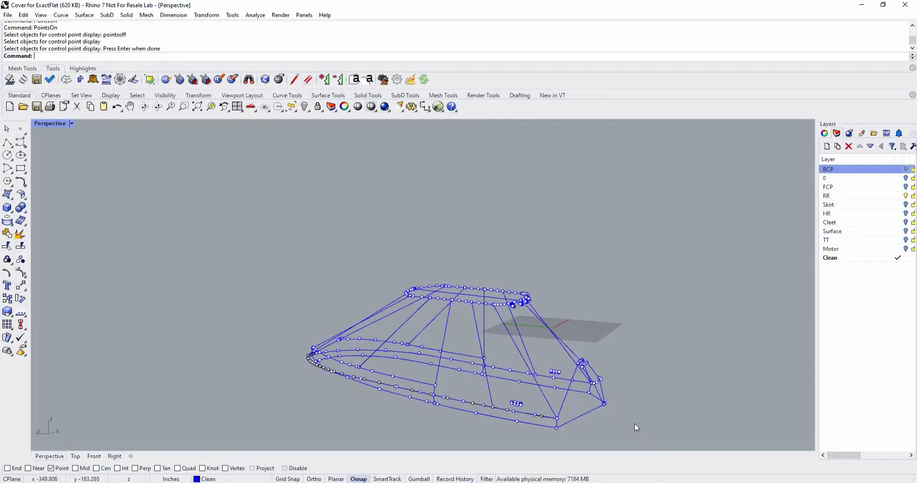
type("Points")
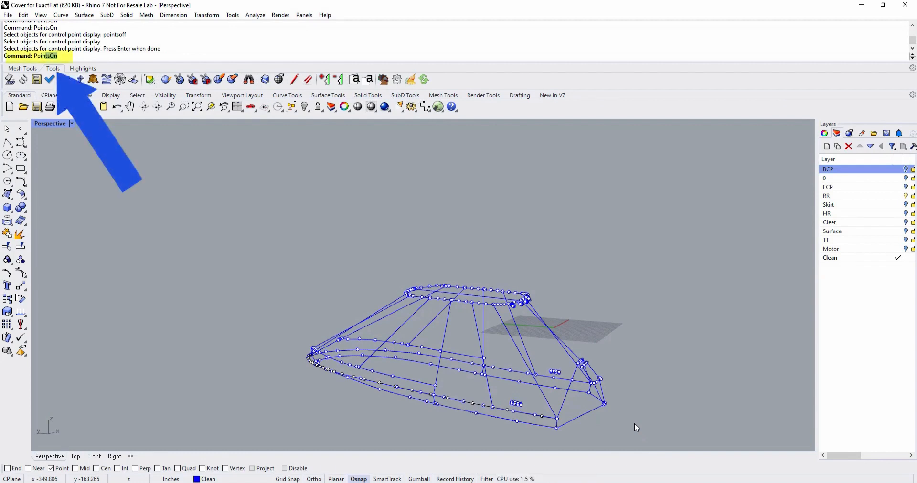
type("Off")
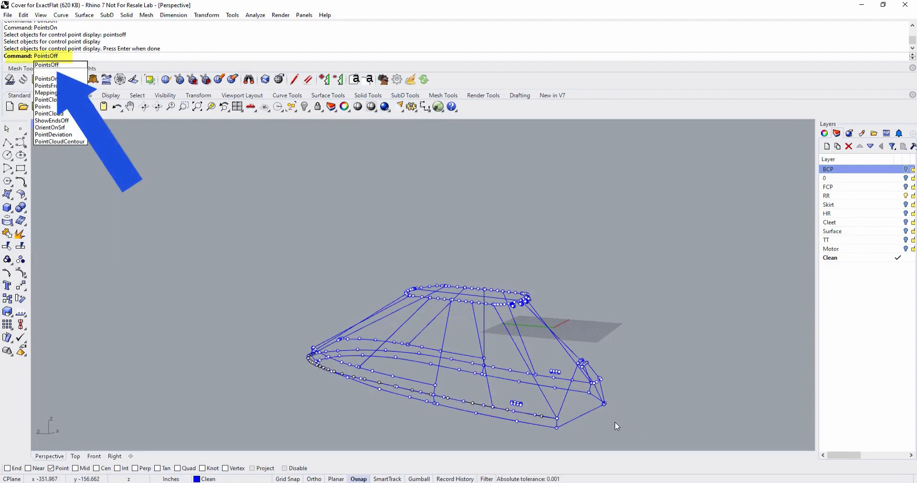
key("Return")
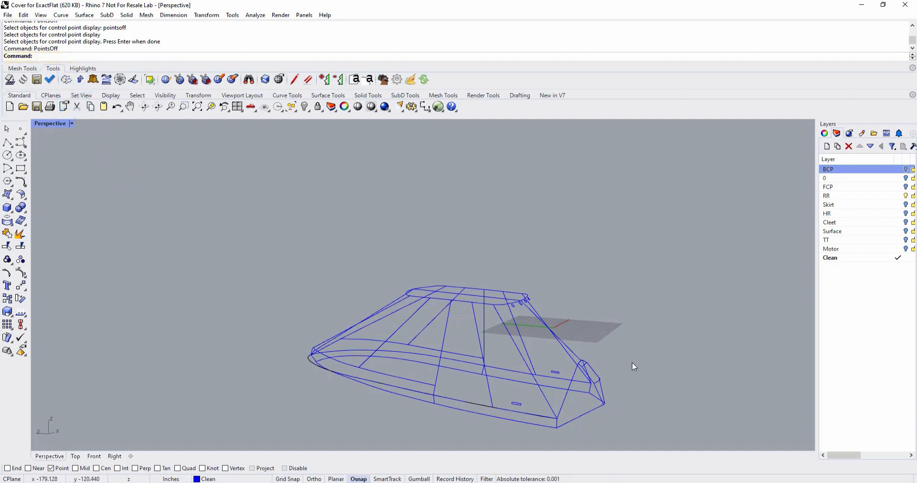
right_click_drag(590, 339, 741, 377)
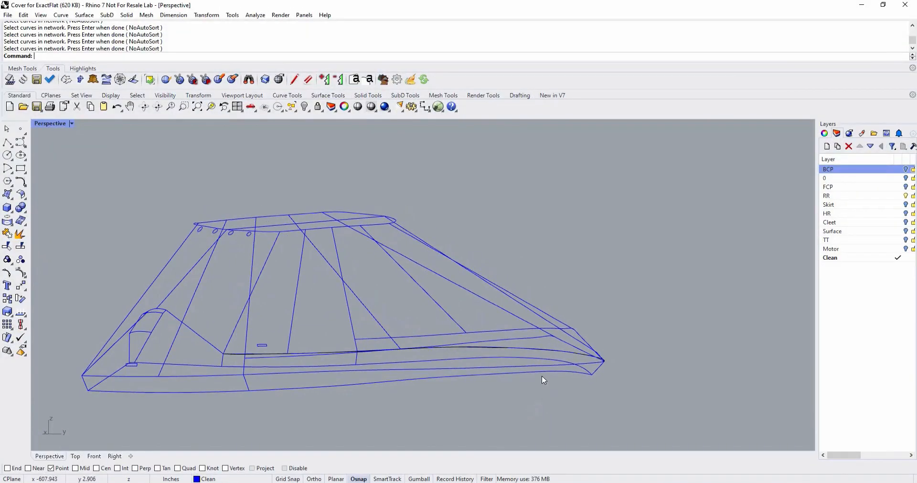
Create a network surface from the four curves bounding the narrow strip along the lower forward edge of the cover.
left_click(543, 375)
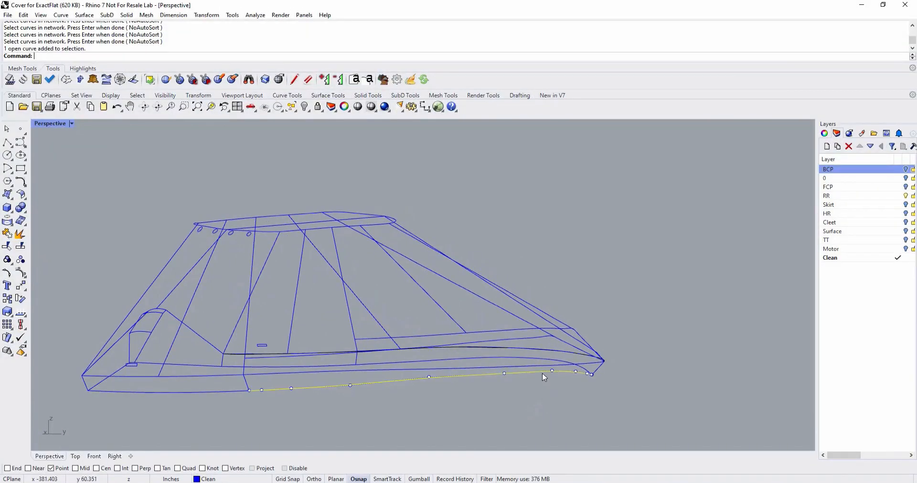
left_click(532, 371)
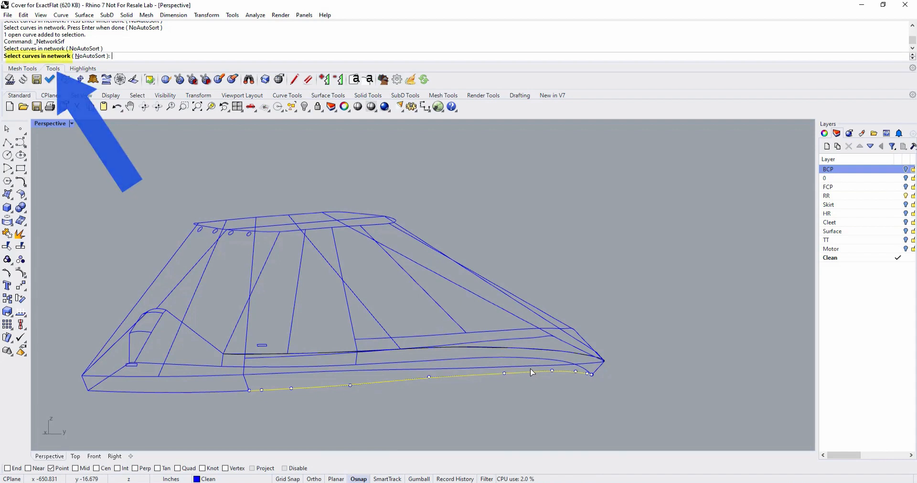
left_click(603, 369)
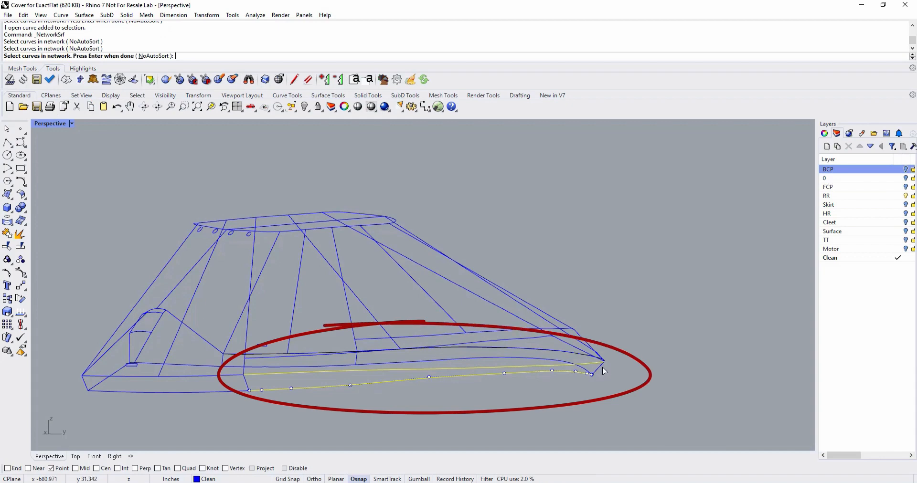
left_click(603, 371)
key("Return")
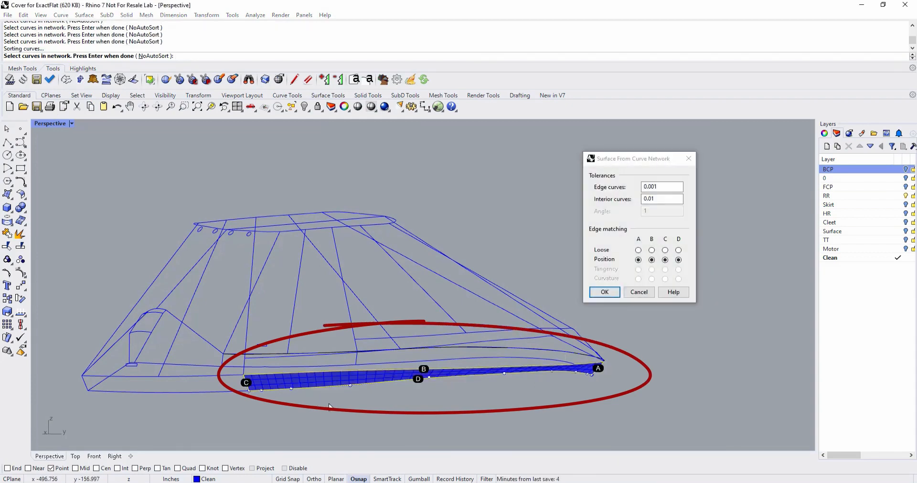
mouse_move(258, 393)
right_mouse_down()
mouse_move(397, 375)
mouse_move(386, 411)
right_mouse_up()
left_click(604, 292)
Create a second network surface on the rear section of the lower strip, adjoining the forward strip surface.
mouse_move(581, 316)
right_mouse_down()
mouse_move(496, 392)
mouse_move(346, 429)
mouse_move(335, 401)
right_mouse_up()
right_click(342, 428)
left_click(336, 400)
left_click(334, 401)
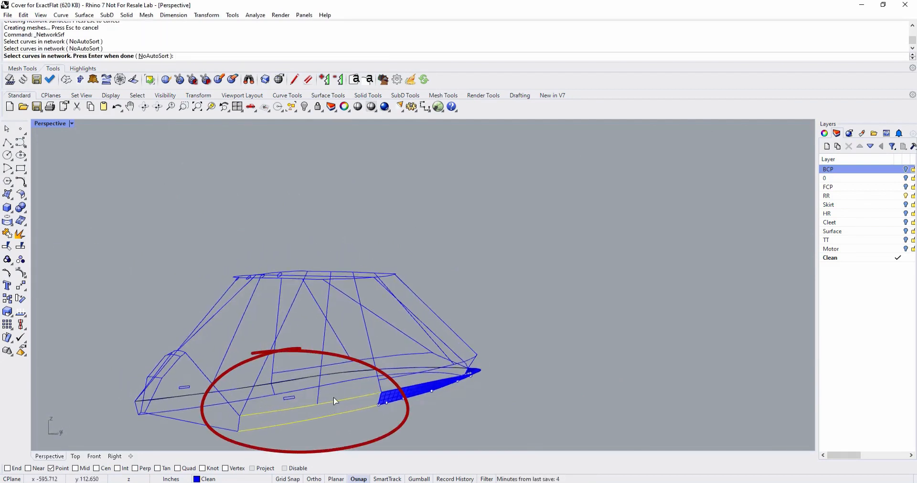
left_click(380, 399)
right_click(381, 399)
left_click(602, 293)
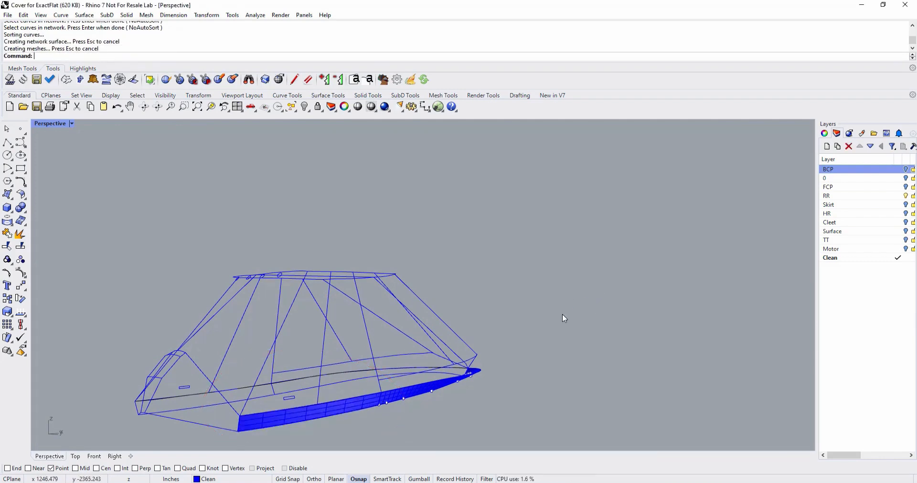
Create a network surface for the rear side panel from its two seam lines, the top edge and the strip's upper curve.
right_click_drag(563, 314, 446, 342)
left_click(302, 356)
right_click(293, 344)
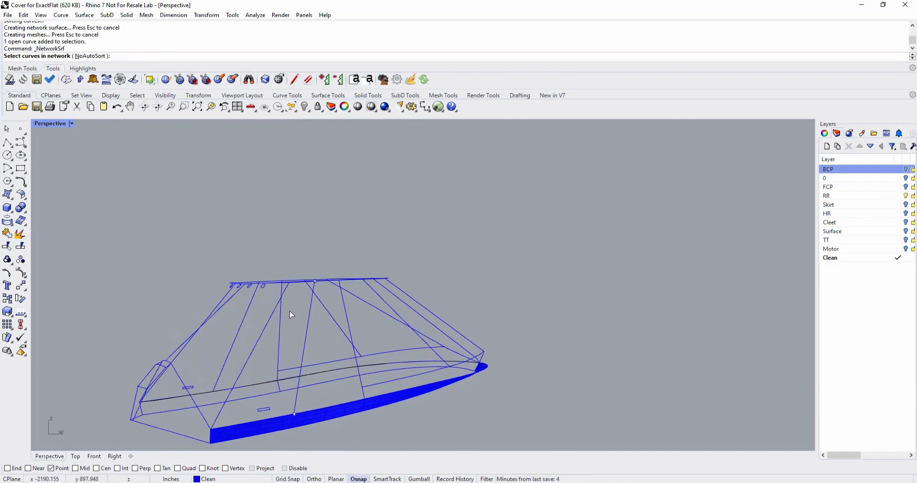
right_click_drag(297, 284, 297, 305)
left_click(296, 301)
left_click(279, 438)
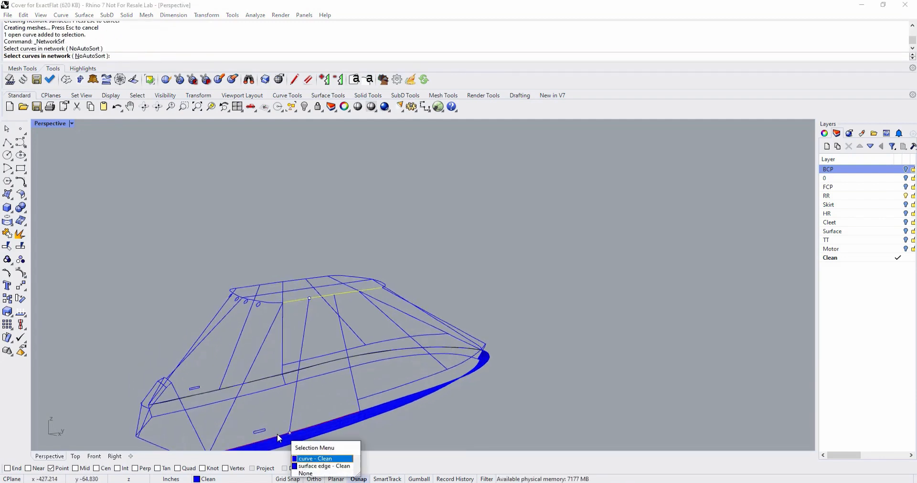
left_click(311, 460)
right_click(238, 397)
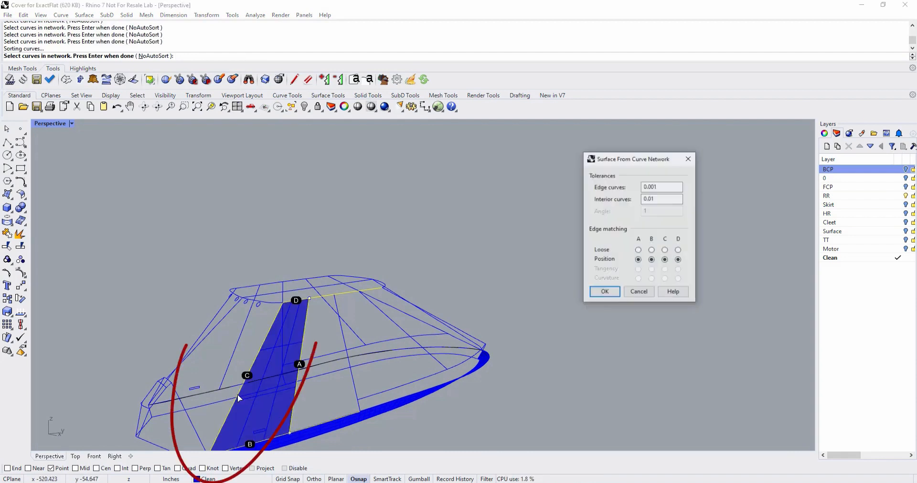
left_click(604, 293)
Try to create a network surface on the next side panel forward, using both separate segments of its front seam.
right_click_drag(558, 358, 540, 352)
right_click(540, 352)
left_click(294, 299)
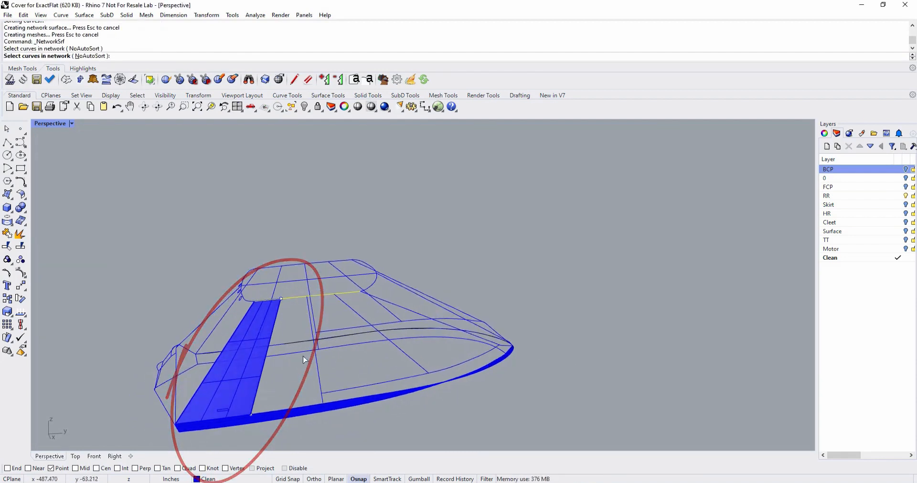
left_click(297, 409)
left_click(327, 431)
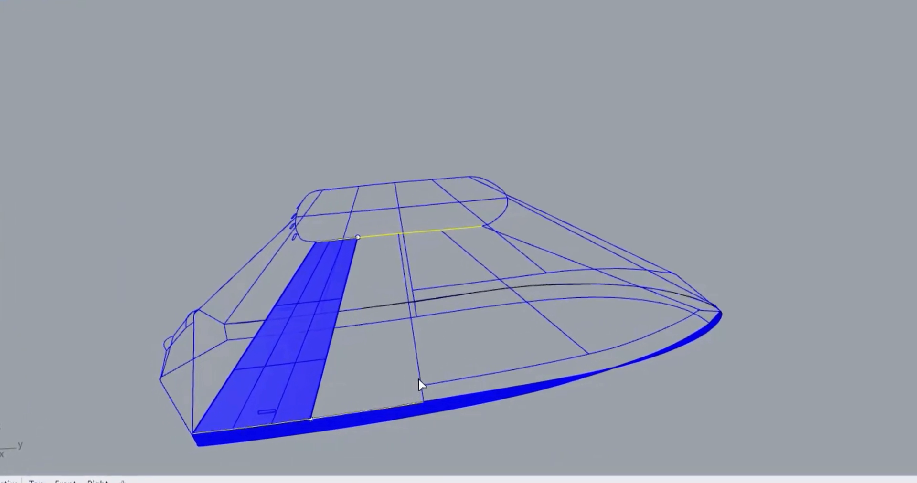
left_click(361, 397)
left_click(287, 384)
right_click(364, 369)
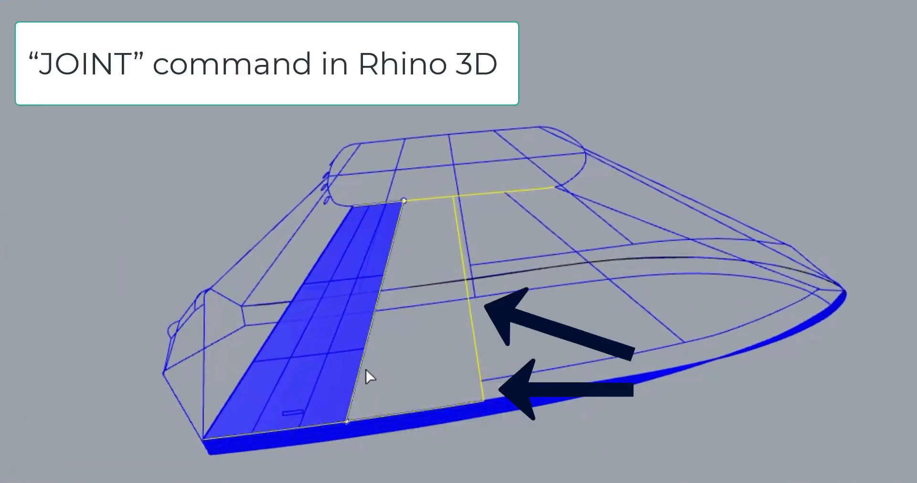
Join the long upper segment and the short lower segment of the side panel's front seam into one curve.
left_click(431, 365)
left_click(476, 354)
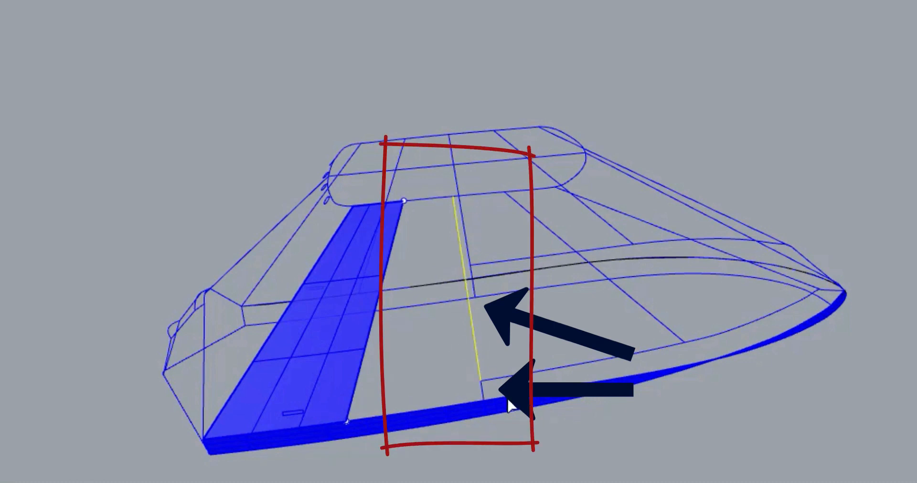
mouse_move(486, 401)
right_mouse_down()
mouse_move(491, 395)
mouse_move(450, 367)
mouse_move(443, 343)
right_mouse_up()
left_click(755, 180)
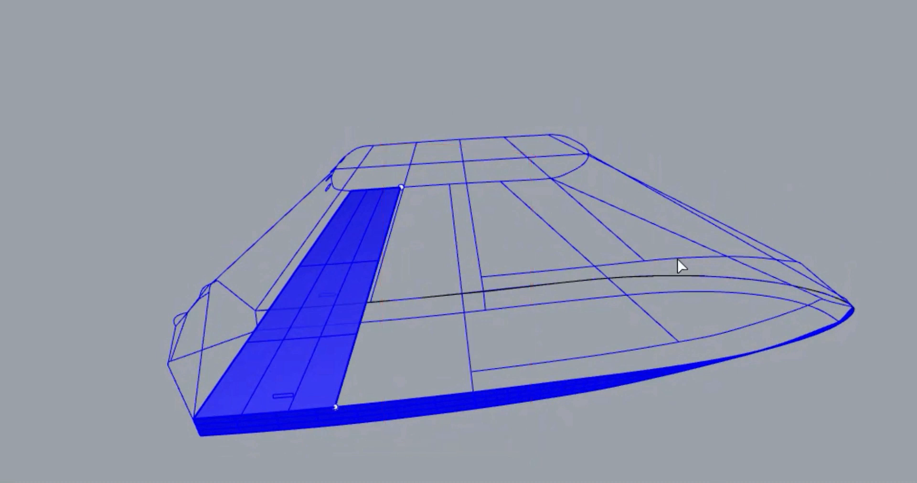
right_click_drag(476, 391, 641, 403)
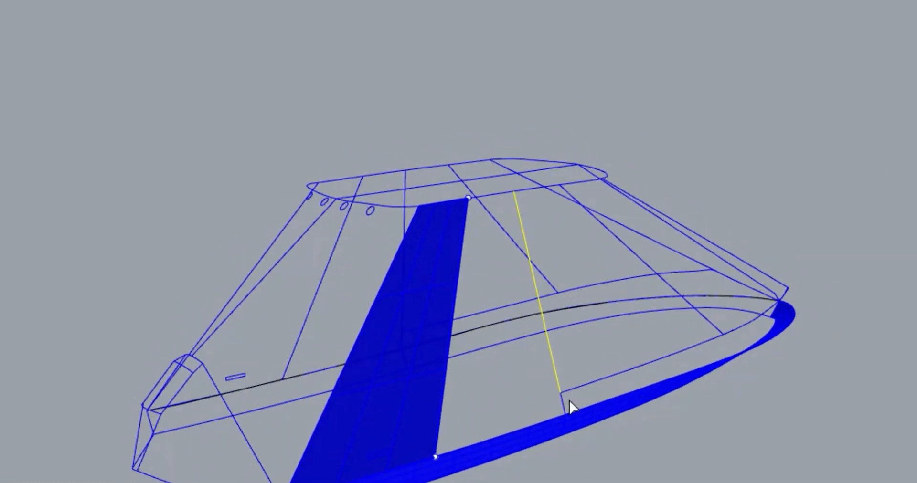
key("Escape")
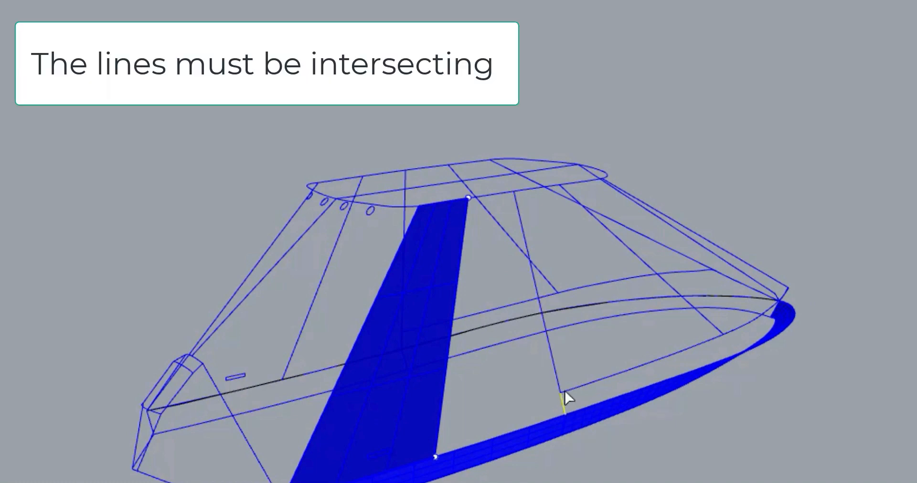
left_click(561, 397)
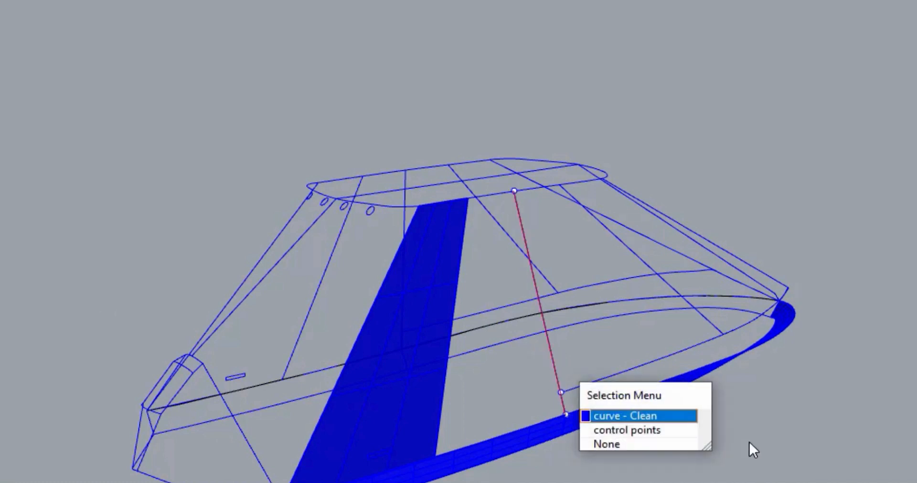
Create a network surface on the side panel from its joined front seam, rear seam, top edge and the lower strip's upper curve.
key("Escape")
key("Escape")
right_click_drag(784, 423, 739, 427)
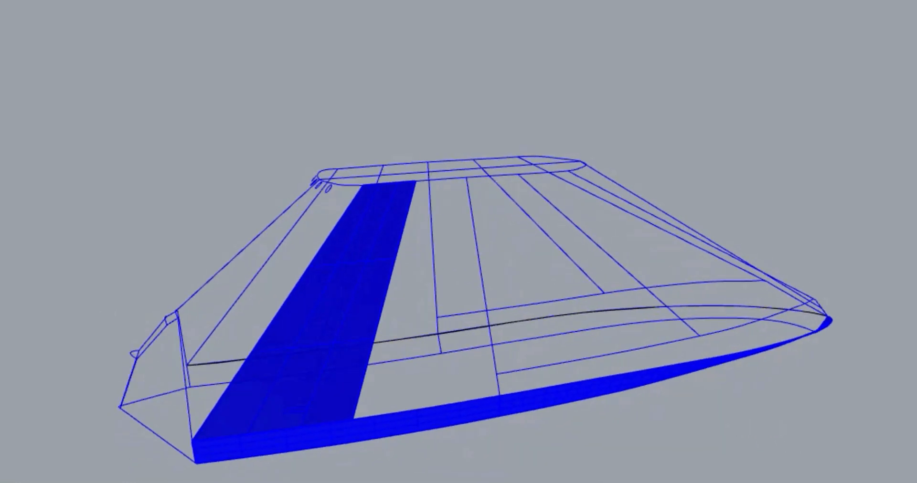
left_click(20, 0)
left_click(43, 0)
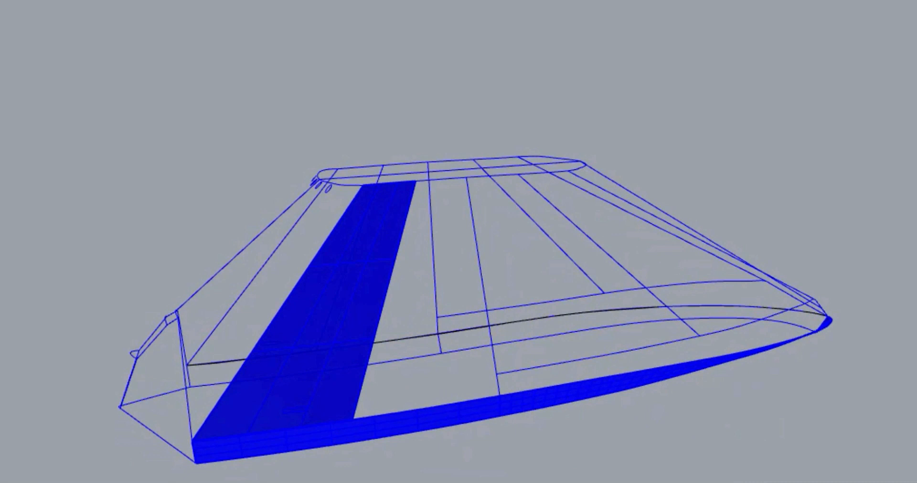
left_click(383, 320)
left_click(469, 366)
left_click(465, 401)
right_click(465, 400)
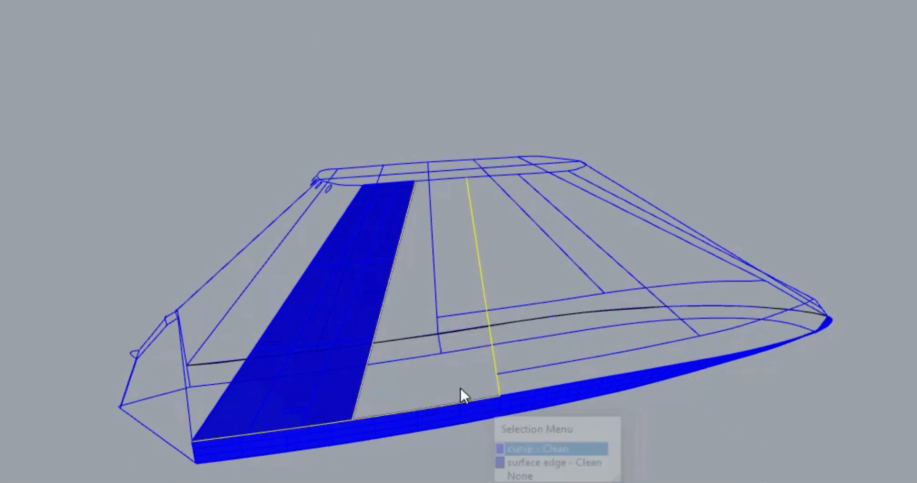
right_click_drag(434, 185, 423, 236)
left_click(416, 233)
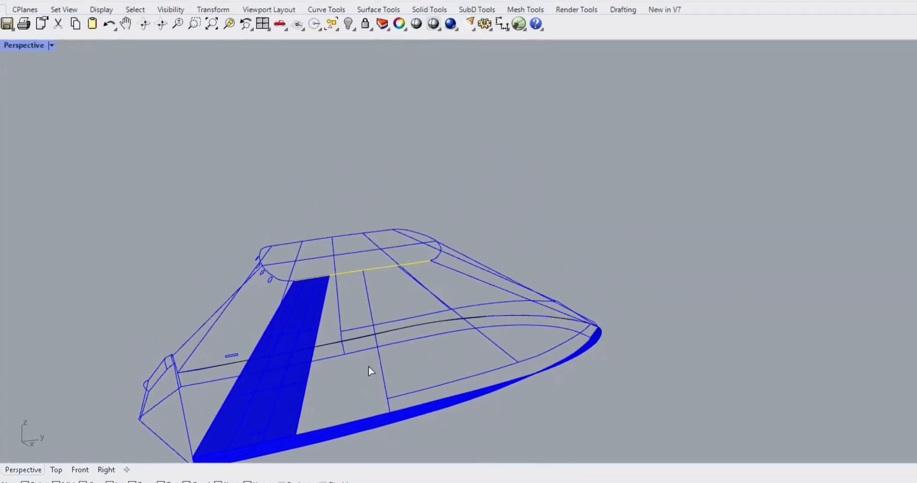
left_click(480, 442)
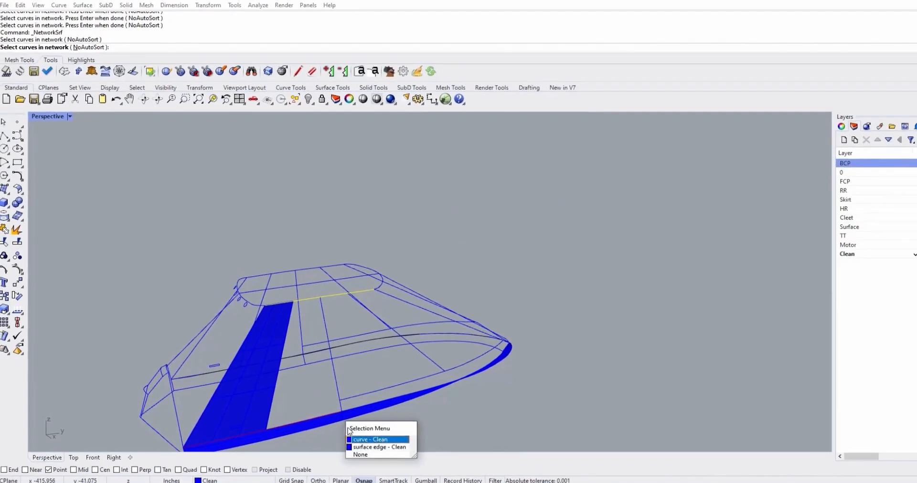
left_click(370, 439)
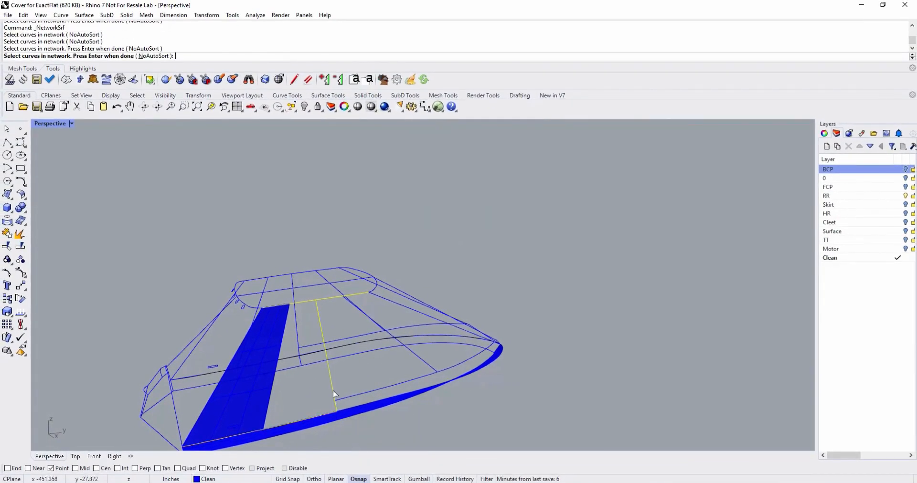
key("Return")
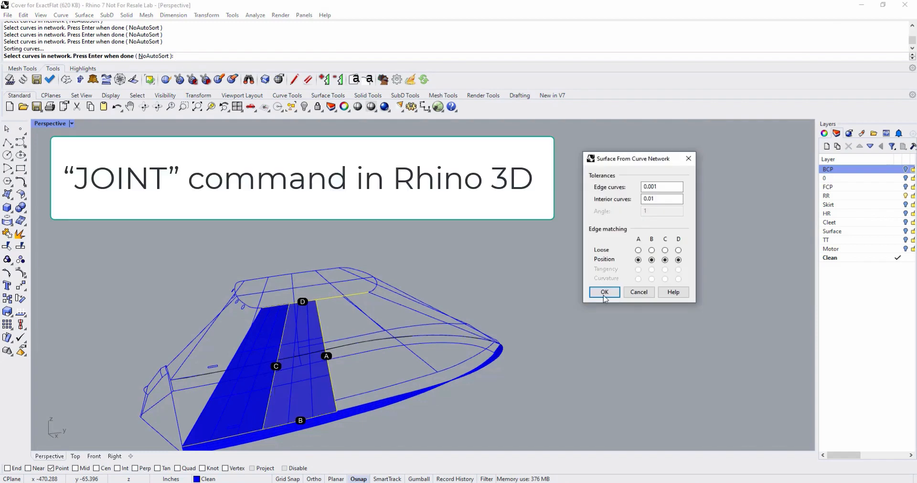
left_click(600, 295)
Create a network surface on the next side panel forward from the slanted seam, roof edge, lower curve and existing panel's seam.
right_click_drag(588, 329, 471, 390)
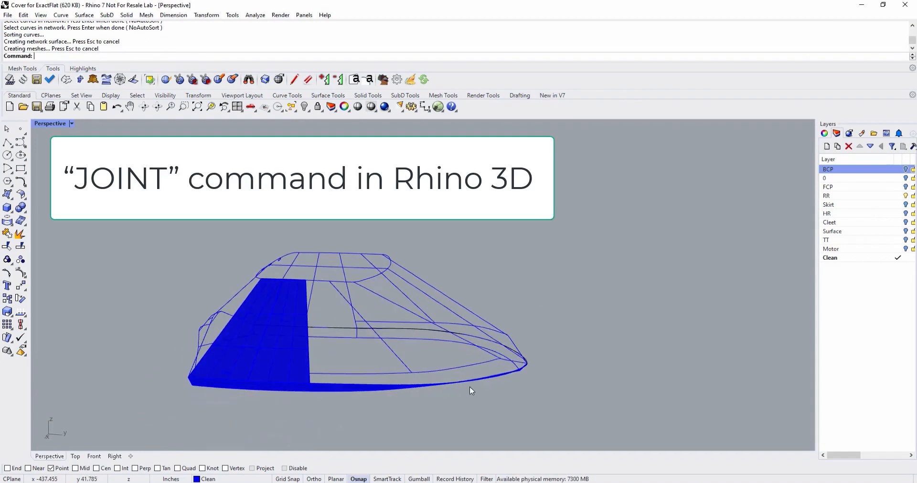
right_click(422, 380)
left_click(339, 281)
left_click(352, 373)
left_click(389, 349)
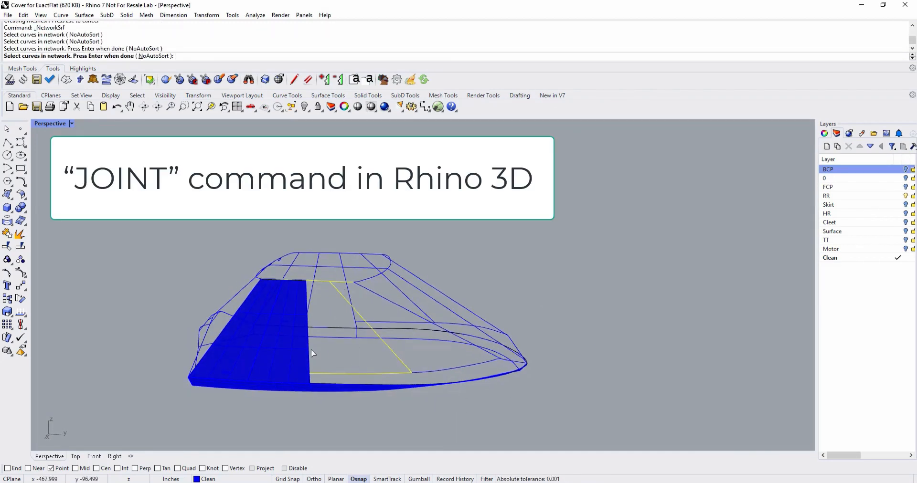
left_click(310, 351)
right_click(446, 394)
left_click(604, 291)
Create a network surface on the following side panel toward the bow, between the two slanted seams, roof corner and lower curve.
mouse_move(506, 344)
right_mouse_down()
mouse_move(470, 318)
mouse_move(579, 289)
right_mouse_up()
right_click(579, 289)
left_click(450, 378)
left_click(451, 360)
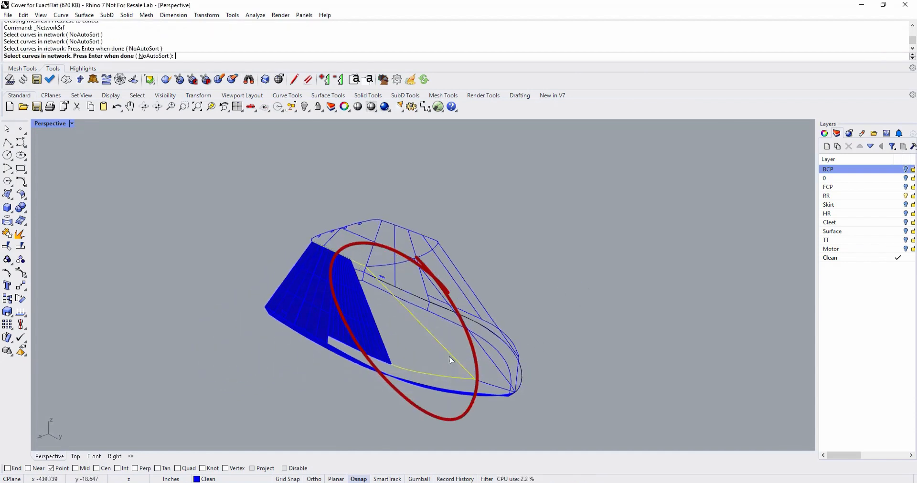
left_click(387, 355)
left_click(386, 353)
right_click(386, 353)
left_click(615, 292)
Create a network surface on the bow panel from the roof's front edge, the centre line and the adjoining side seam.
right_click_drag(528, 316, 586, 348)
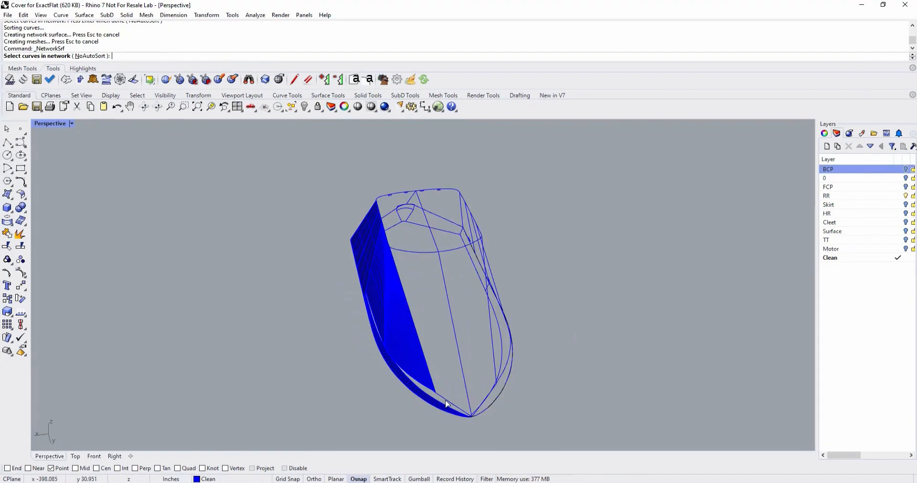
left_click(419, 252)
left_click(441, 268)
left_click(410, 306)
left_click(410, 307)
right_click_drag(421, 318, 454, 290)
right_click(455, 290)
left_click(597, 292)
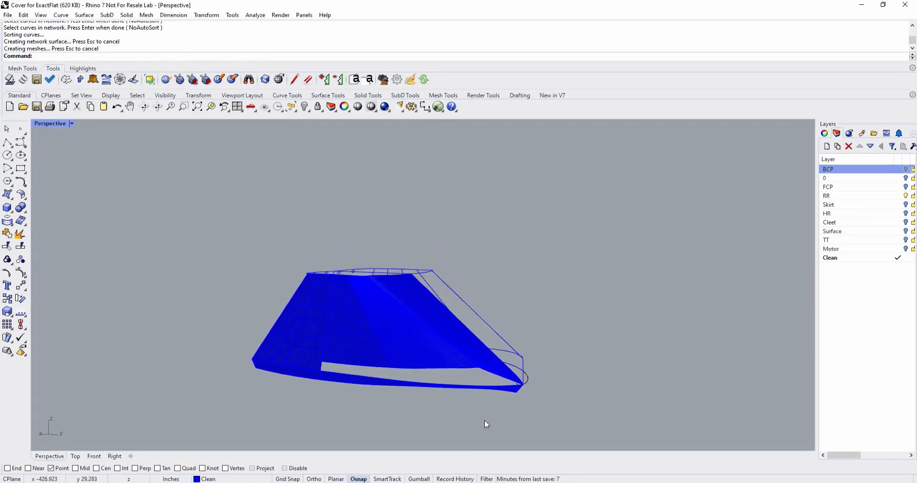
left_click(503, 377)
left_click(531, 402)
right_click(540, 383)
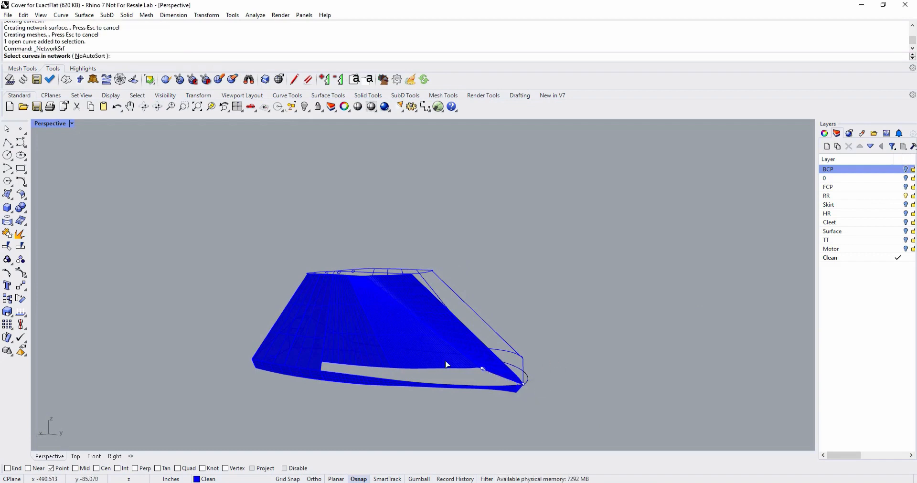
left_click(373, 367)
key("Escape")
key("Escape")
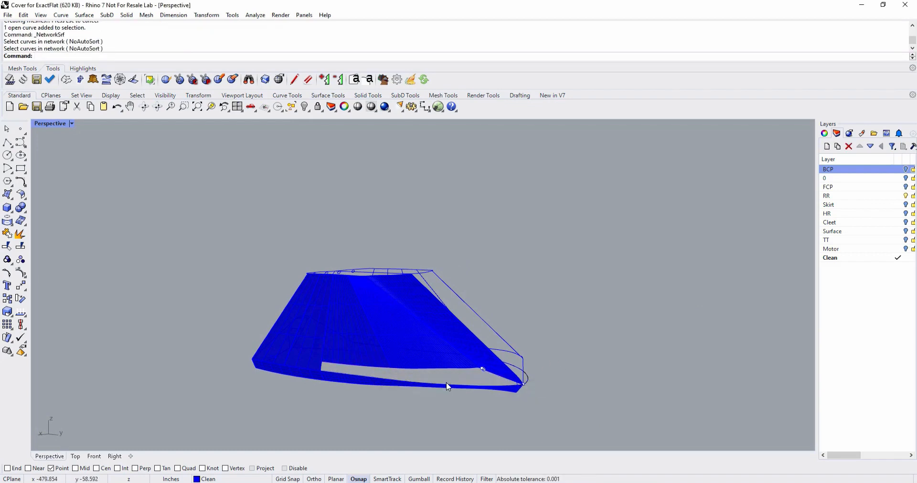
Join the two curves along the upper edge of the open gap above the lower strip into one curve.
right_click_drag(255, 313, 248, 274)
left_click(10, 236)
scroll(375, 347, "down", 8)
scroll(377, 348, "up", 14)
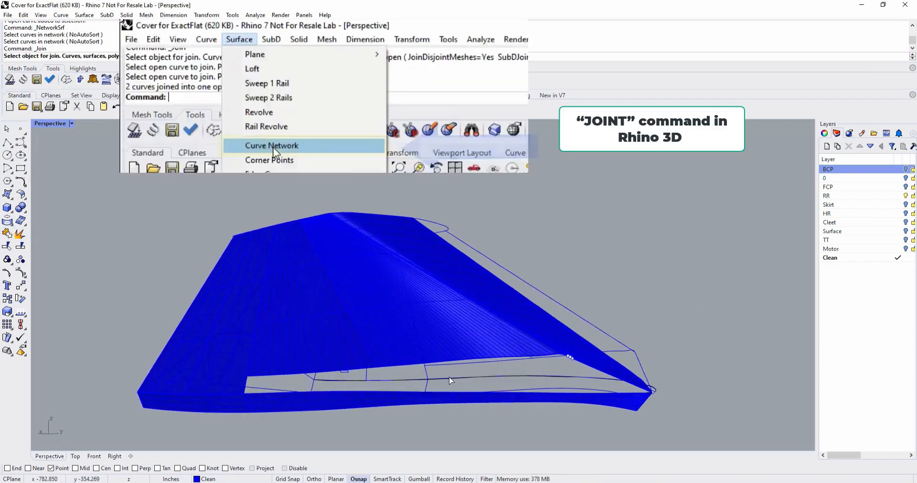
right_click_drag(451, 379, 466, 378)
left_click(476, 375)
left_click(496, 401)
left_click(381, 375)
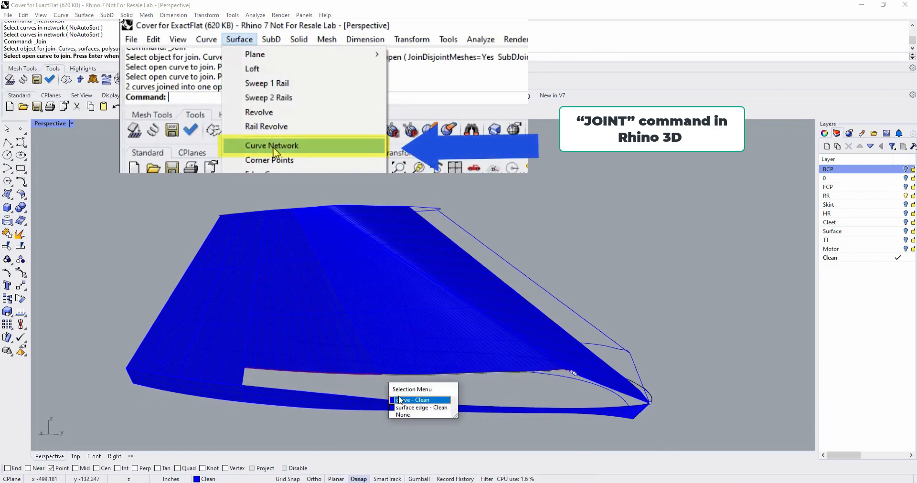
left_click(404, 397)
key("Return")
left_click(405, 382)
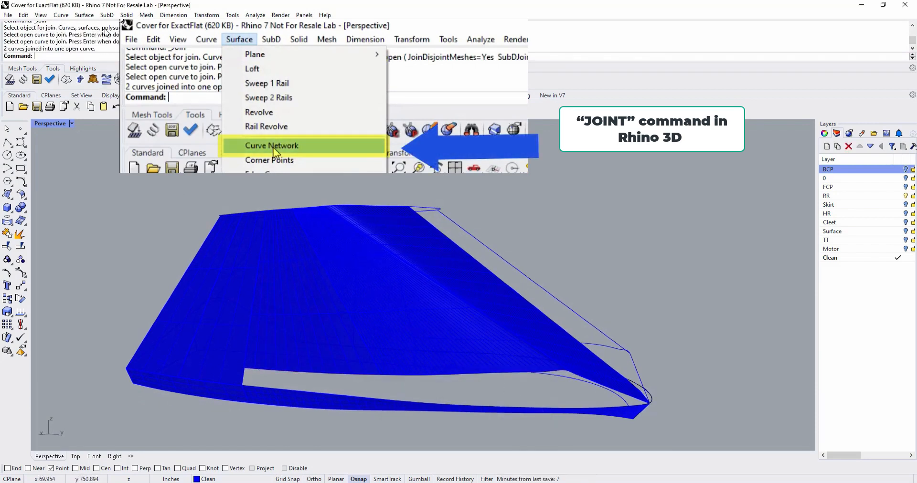
Fill the gap above the lower strip with a network surface from its upper curve, lower curve, bow seam and short rear seam.
left_click(84, 15)
left_click(110, 97)
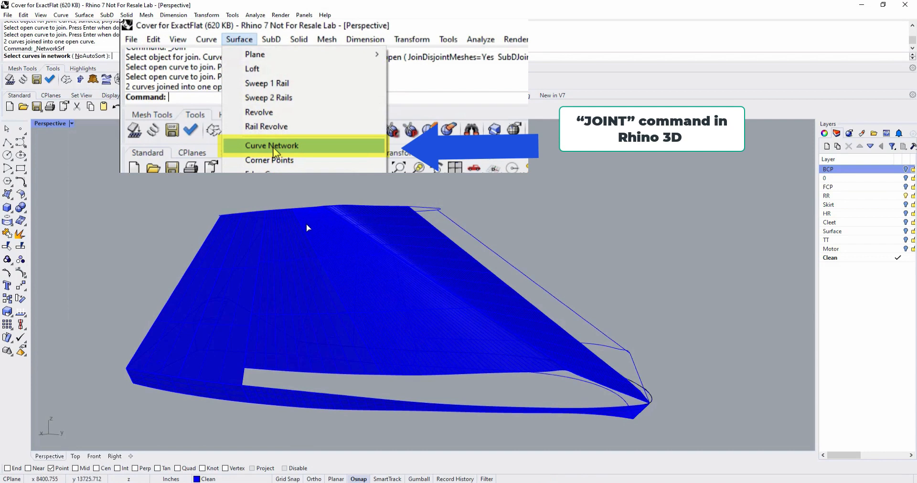
left_click(438, 376)
left_click(476, 400)
left_click(478, 408)
left_click(548, 430)
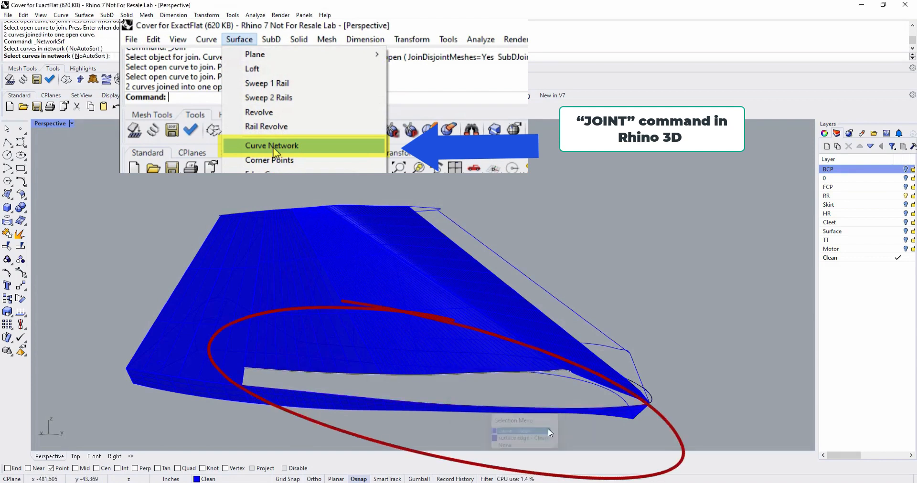
right_click_drag(548, 416, 574, 395)
left_click(574, 393)
left_click(597, 421)
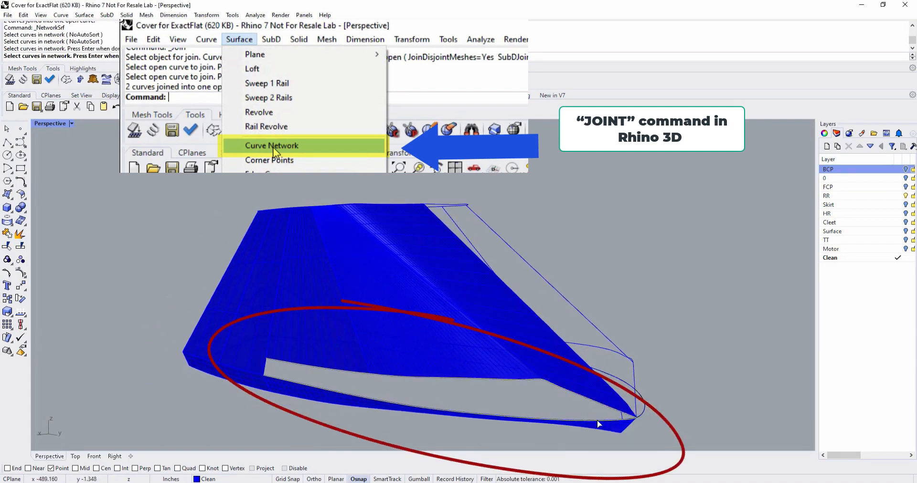
left_click(266, 371)
left_click(295, 394)
right_click(312, 371)
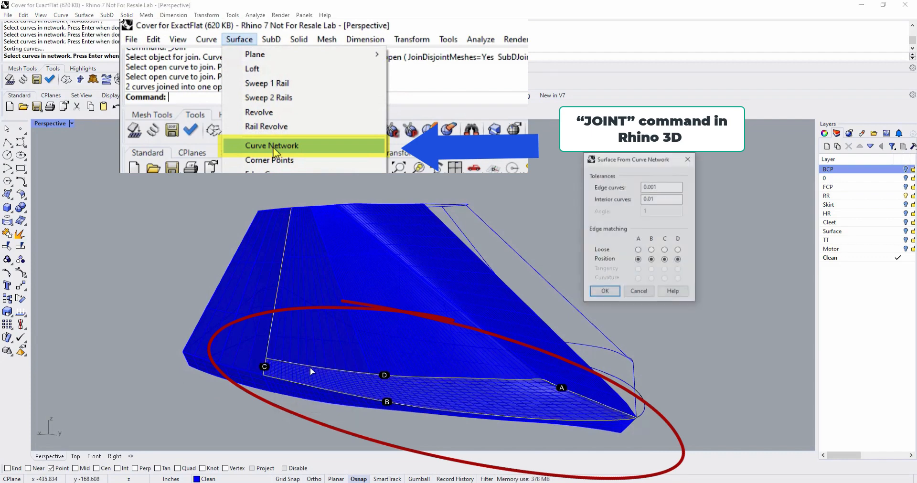
mouse_move(640, 340)
right_mouse_down()
mouse_move(599, 350)
mouse_move(635, 345)
right_mouse_up()
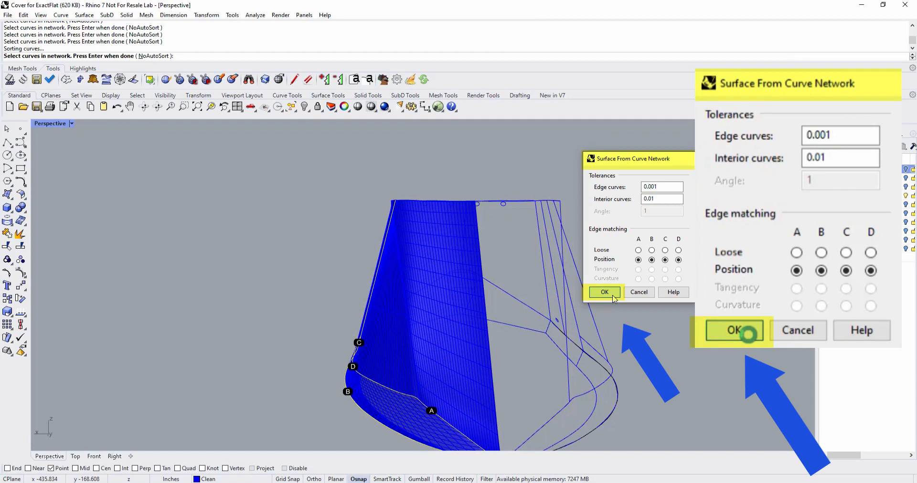
left_click(613, 295)
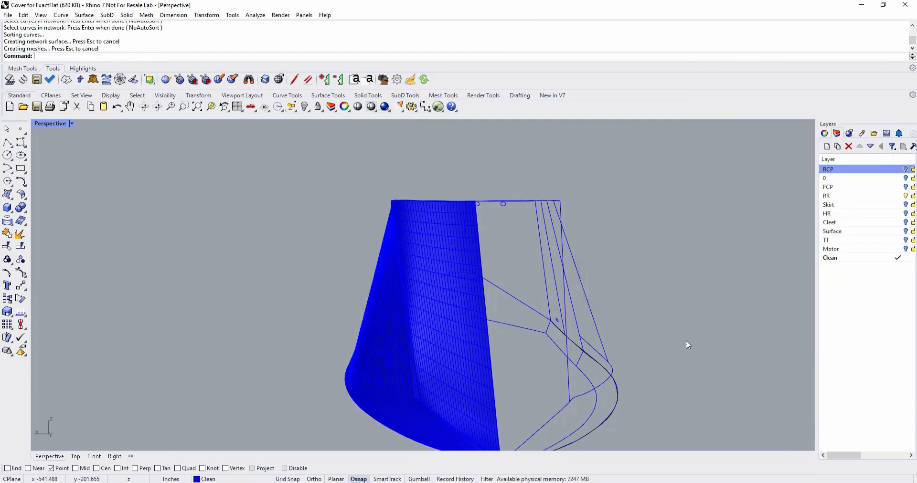
right_click_drag(651, 324, 786, 273)
right_click(470, 392)
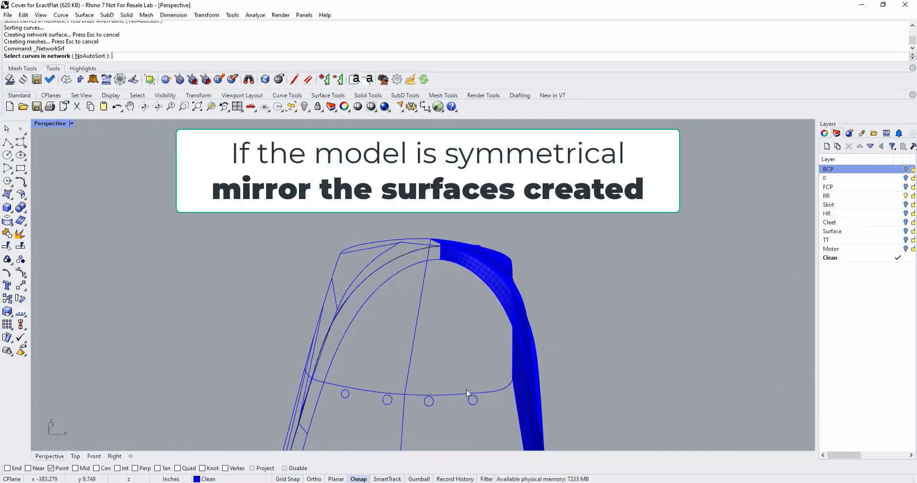
left_click(471, 395)
key("Escape")
Try to create a network surface on the roof half, picking the curves of each direction one at a time.
right_click(452, 309)
right_click_drag(464, 308, 460, 334)
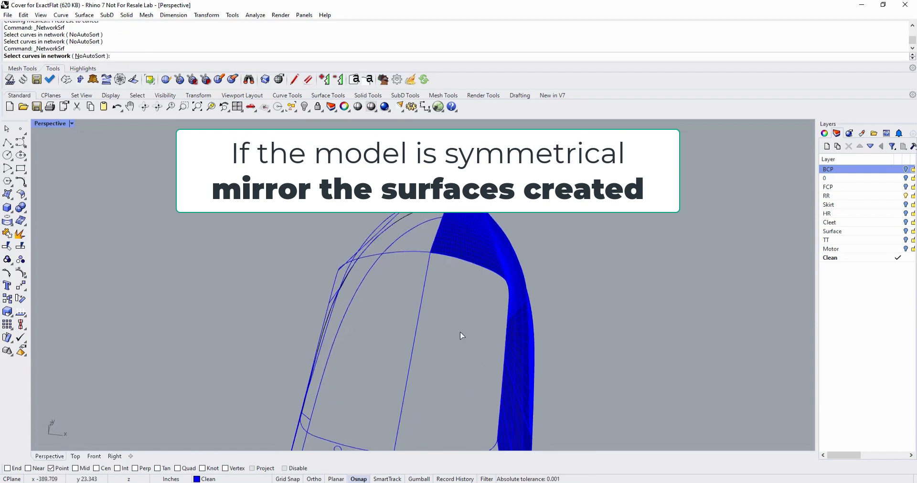
left_click(484, 262)
left_click(499, 290)
scroll(458, 364, "up", 4)
key("Return")
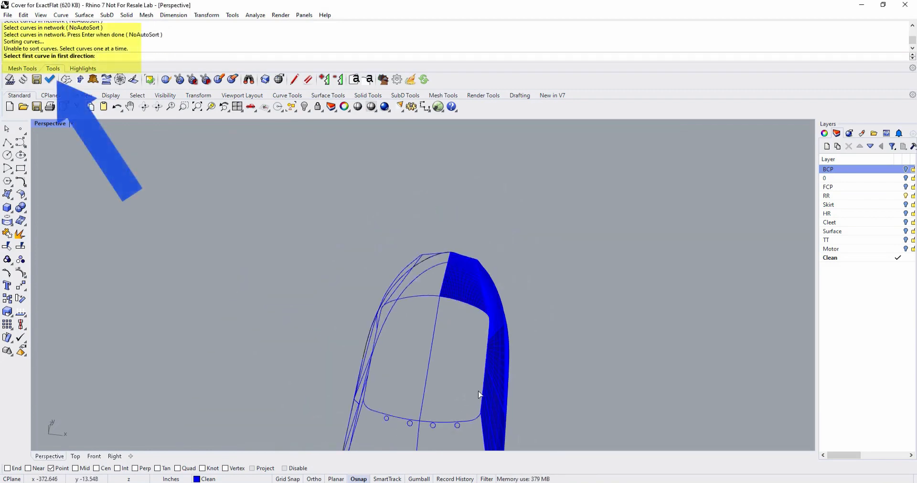
left_click(482, 392)
left_click(502, 418)
left_click(425, 384)
right_click(427, 385)
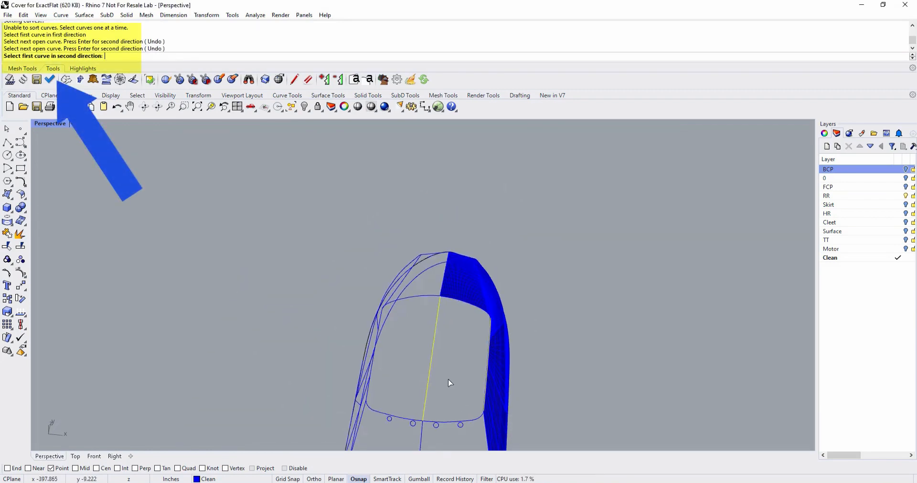
left_click(489, 353)
right_click_drag(491, 363, 470, 319)
key("Escape")
left_click(7, 233)
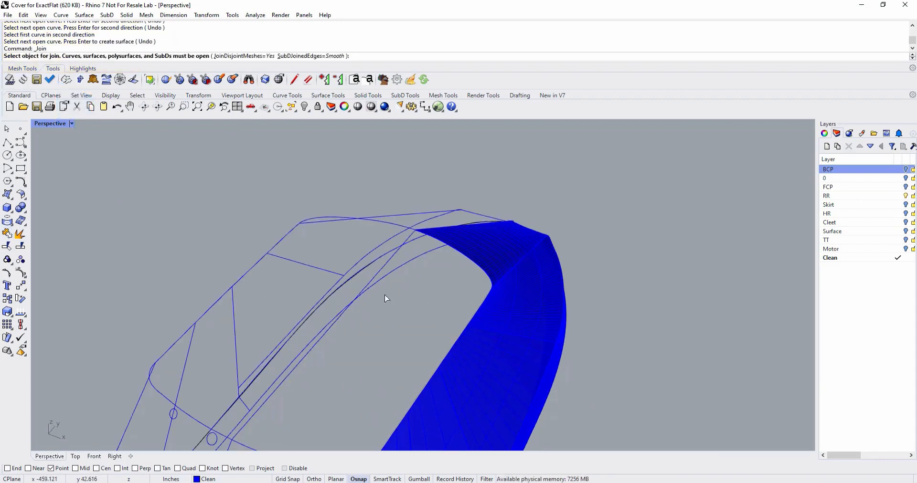
left_click(481, 303)
left_click(522, 329)
scroll(450, 338, "down", 3)
key("Escape")
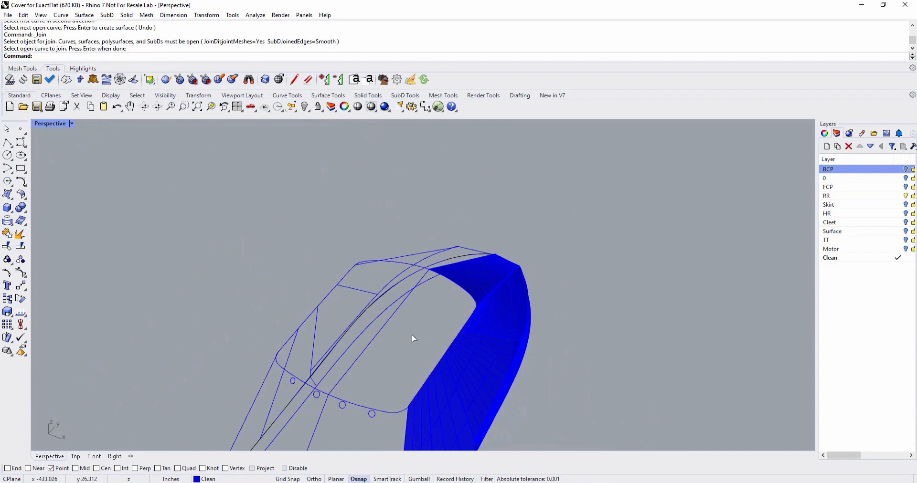
Create a network surface on the roof half from its side edge, centre line, rear edge and front edge.
left_click(84, 15)
left_click(102, 91)
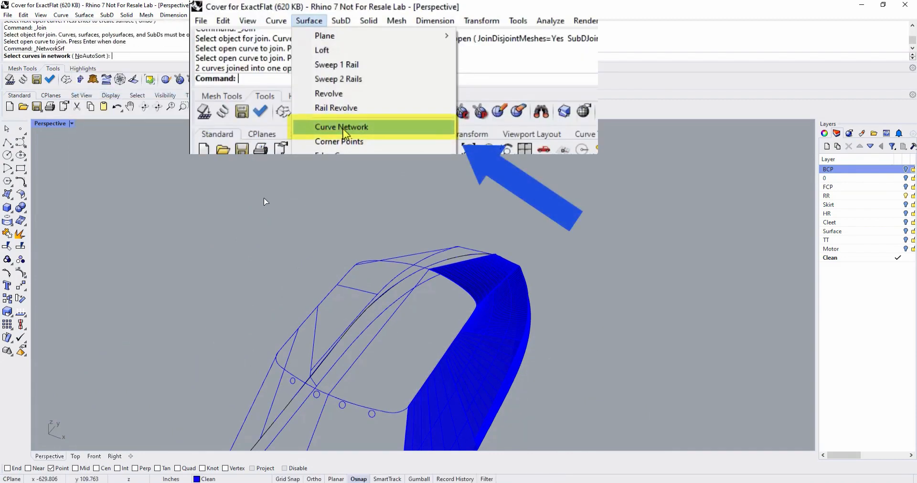
left_click(422, 401)
left_click(446, 422)
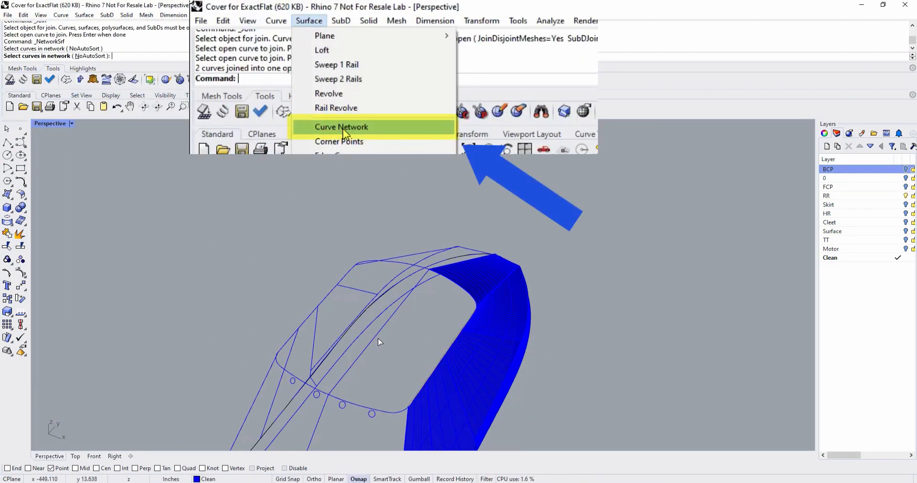
left_click(376, 339)
left_click(382, 411)
left_click(454, 281)
key("Return")
left_click(603, 292)
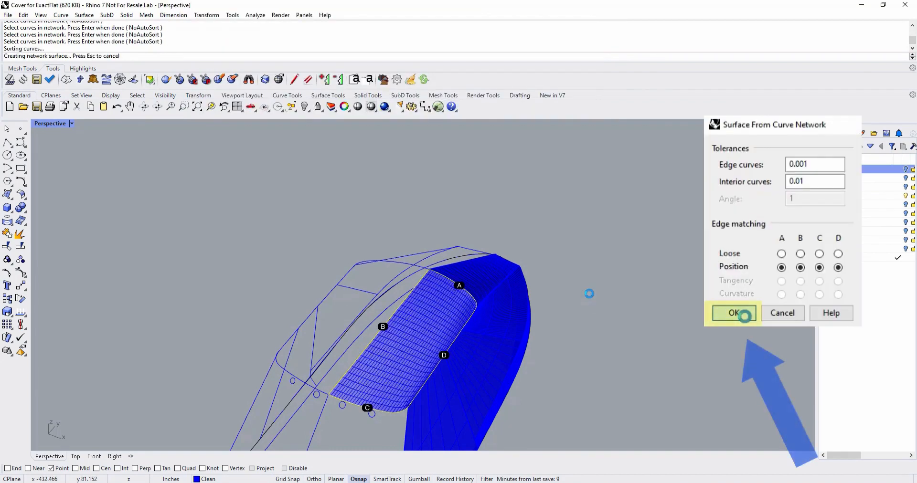
Create a network surface on half of the rear panel from the roof's rear edge, the side seam and the centre seam.
right_click_drag(590, 293, 446, 305)
left_click(446, 305)
left_click(464, 334)
left_click(463, 336)
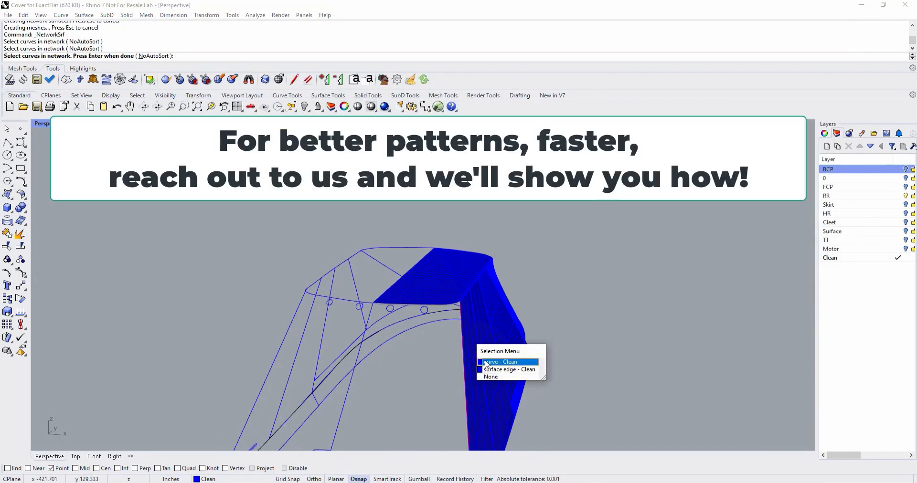
left_click(476, 362)
left_click(348, 390)
key("Return")
left_click(604, 291)
Create a network surface on the lower transom panel beside the motor cutout from its sloping upper edge, bottom edge and end curves.
right_click_drag(650, 349, 656, 308)
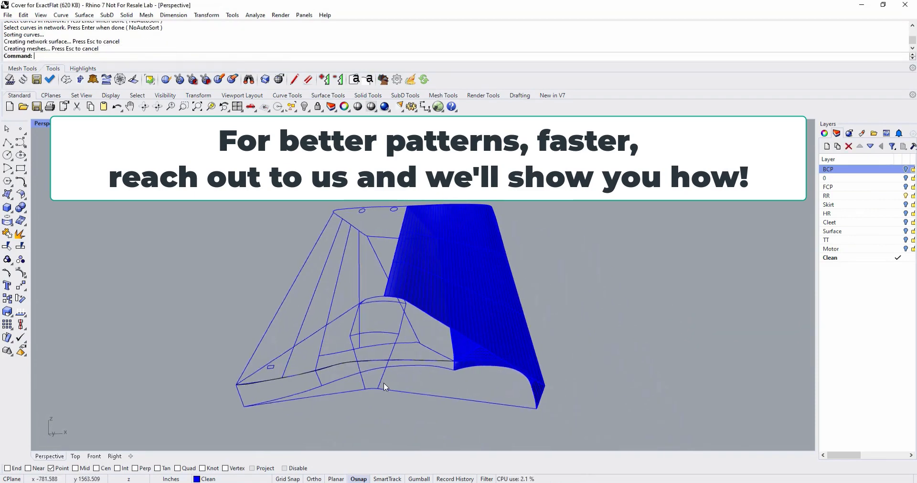
left_click(384, 387)
right_click(424, 379)
right_click_drag(454, 372, 446, 397)
left_click(457, 404)
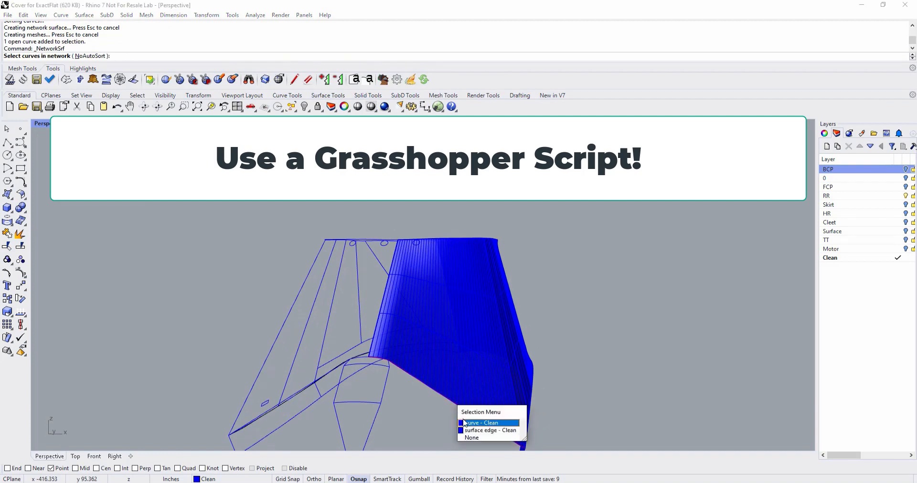
left_click(459, 424)
scroll(459, 424, "up", 5)
scroll(459, 424, "down", 9)
left_click(447, 443)
left_click(495, 443)
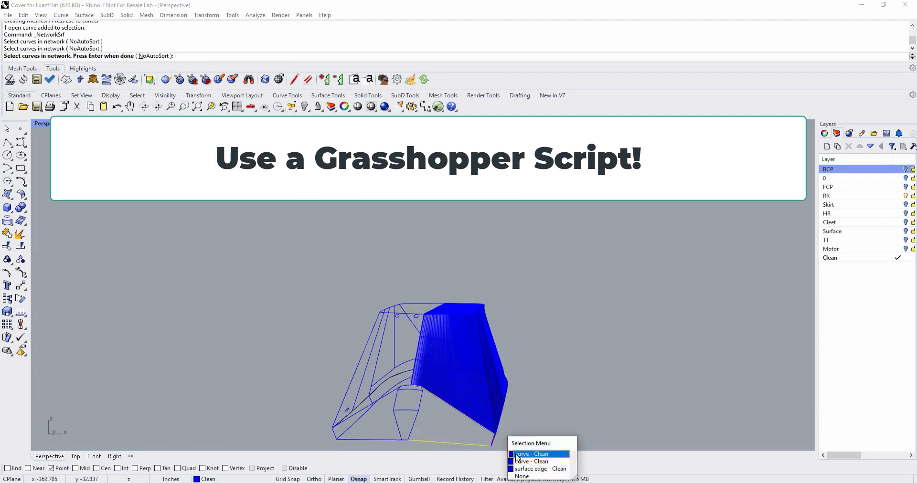
left_click(518, 454)
key("Return")
left_click(601, 297)
Try to create a network surface on the transom panel across the motor cutout from its sloping, bottom, outer and cutout-side curves.
right_click_drag(595, 307, 624, 352)
right_click(601, 360)
left_click(427, 412)
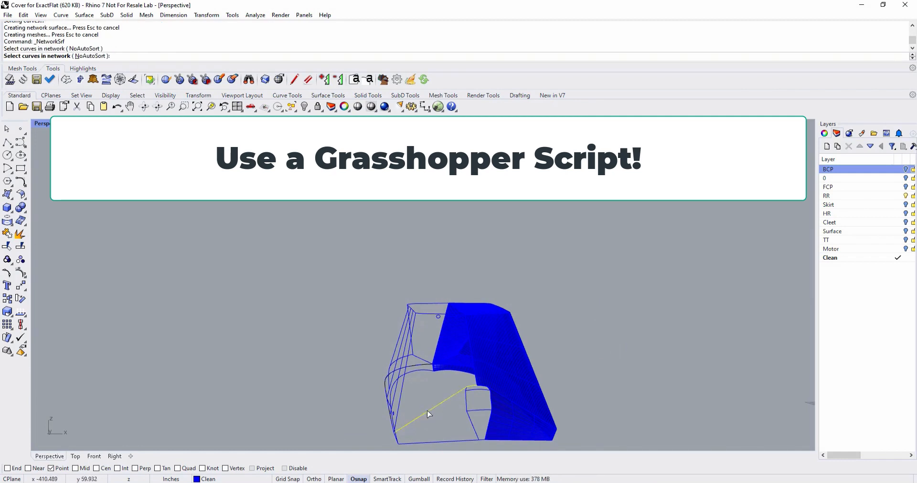
left_click(460, 440)
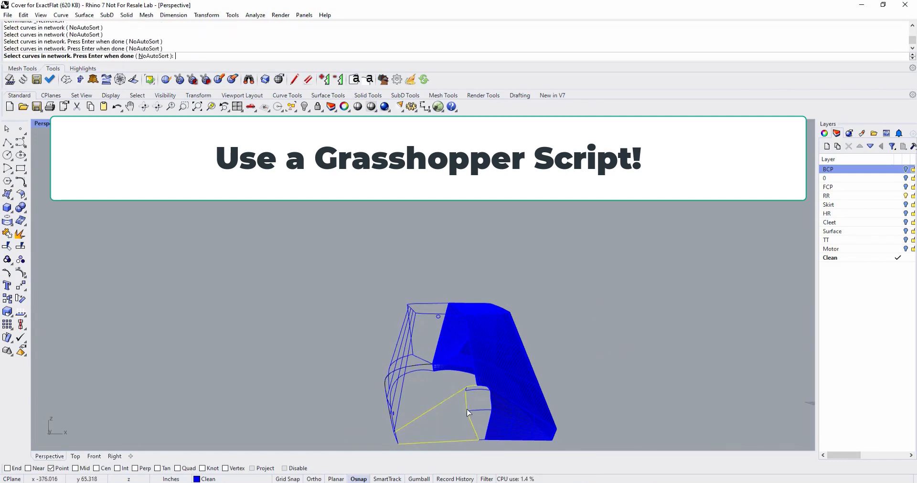
mouse_move(396, 438)
right_mouse_down()
mouse_move(457, 426)
mouse_move(425, 435)
right_mouse_up()
left_click(458, 426)
right_click(459, 427)
Try to join the curve segments along the side of the motor cutout on the unsurfaced half.
left_click(6, 233)
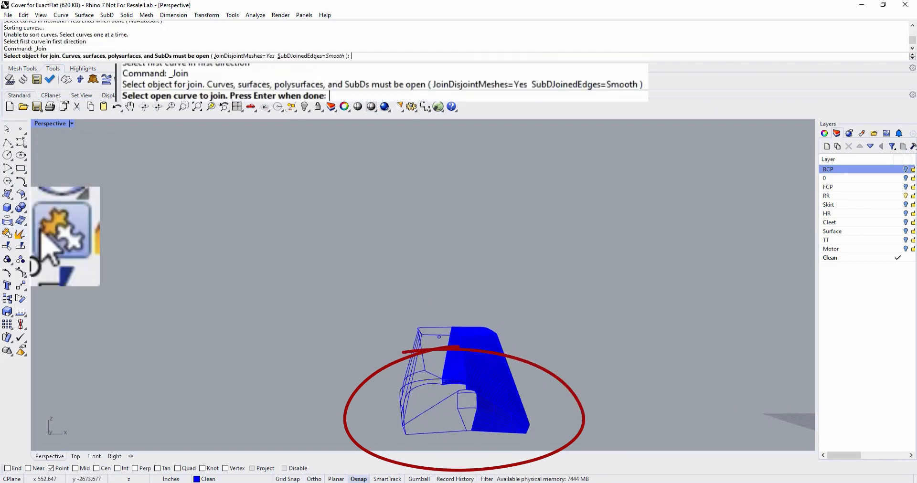
scroll(455, 416, "down", 4)
scroll(459, 420, "up", 8)
left_click(454, 406)
left_click(445, 372)
right_click_drag(448, 366, 451, 378)
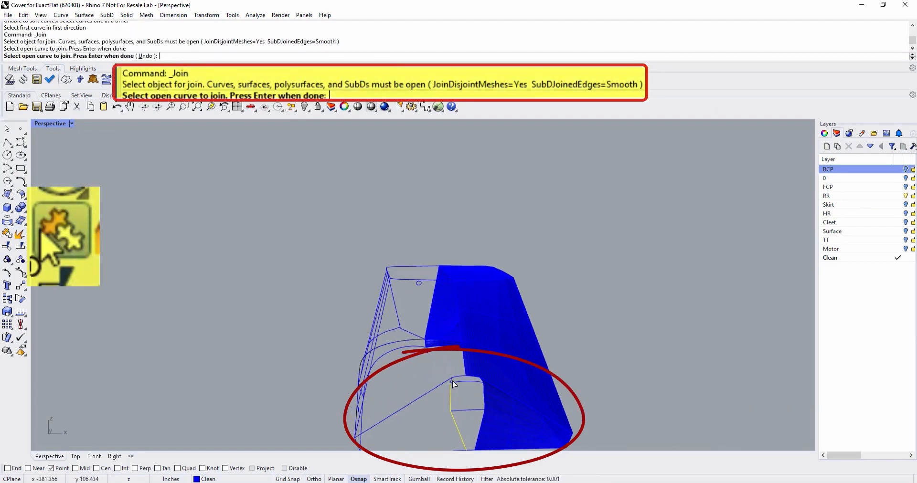
left_click(453, 381)
left_click(453, 380)
left_click(508, 266)
key("Escape")
Join the lower, vertical and short top curve segments along the motor cutout's side on the unsurfaced half into one curve.
right_click(583, 373)
left_click(462, 436)
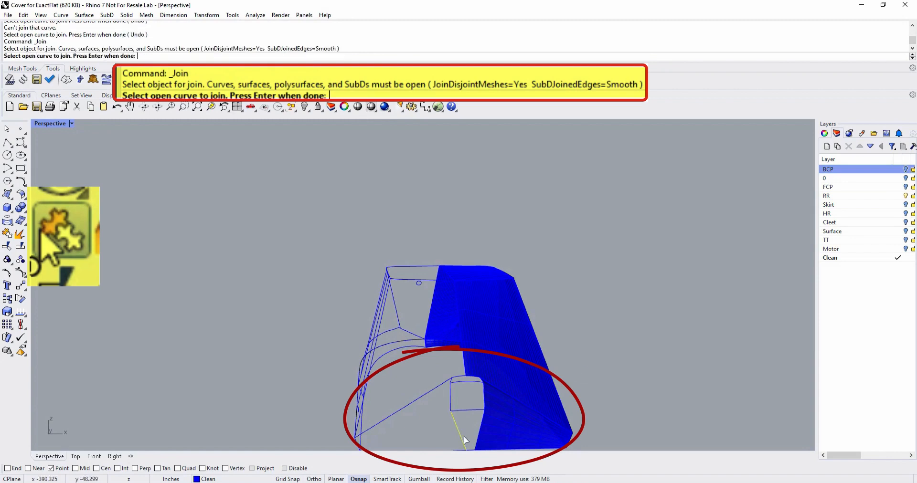
left_click(450, 385)
left_click(451, 381)
left_click(493, 265)
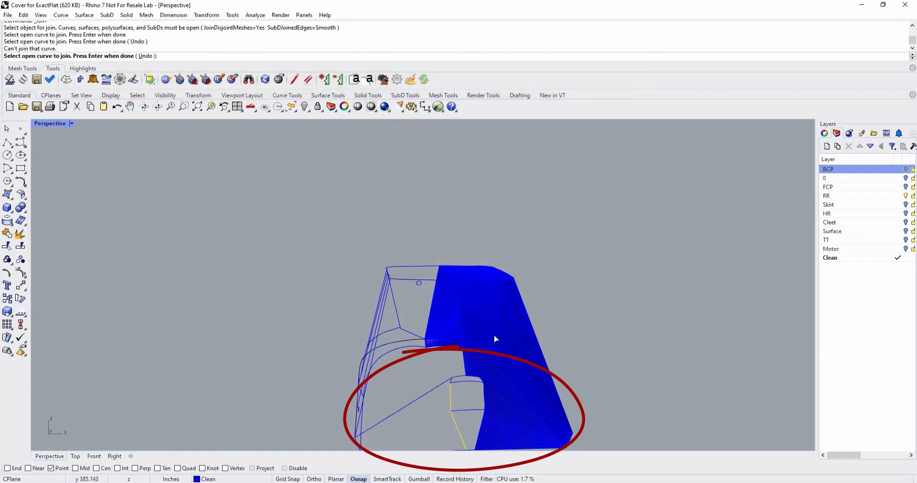
scroll(450, 381, "up", 7)
left_click(451, 381)
right_click(454, 384)
Try to create a network surface over the motor cutout from its joined side curve and the transom's upper edge.
scroll(454, 388, "down", 10)
left_click(84, 15)
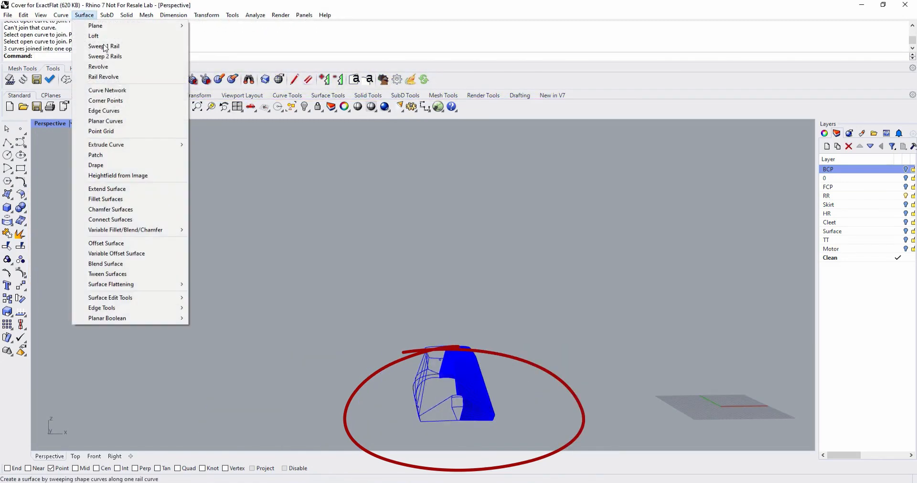
left_click(152, 98)
left_click(456, 416)
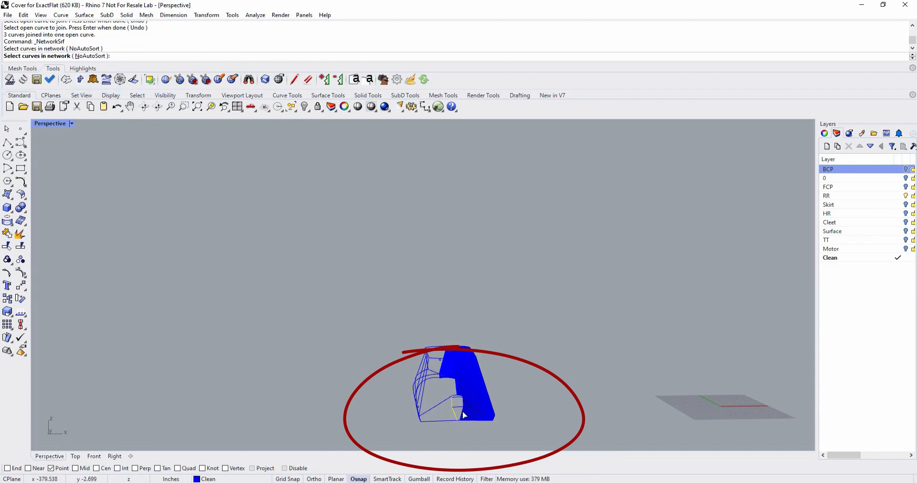
left_click(462, 411)
scroll(456, 394, "up", 6)
left_click(454, 403)
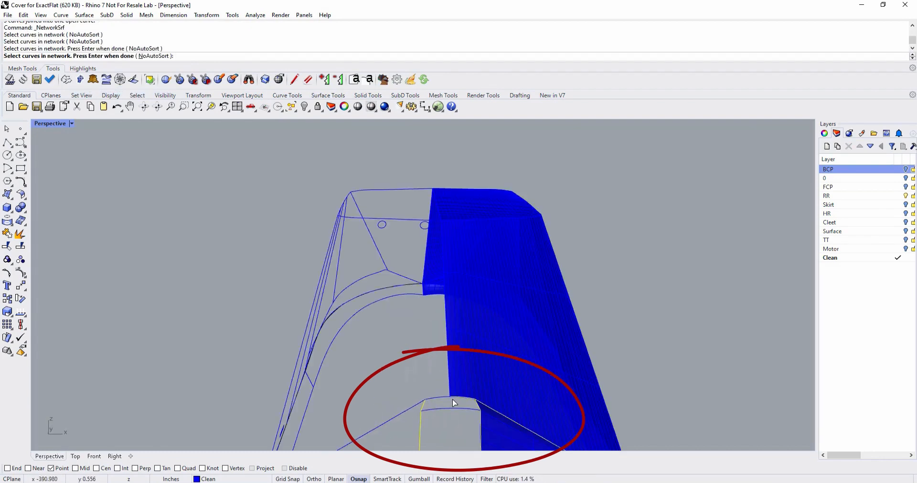
scroll(453, 403, "down", 5)
left_click(456, 446)
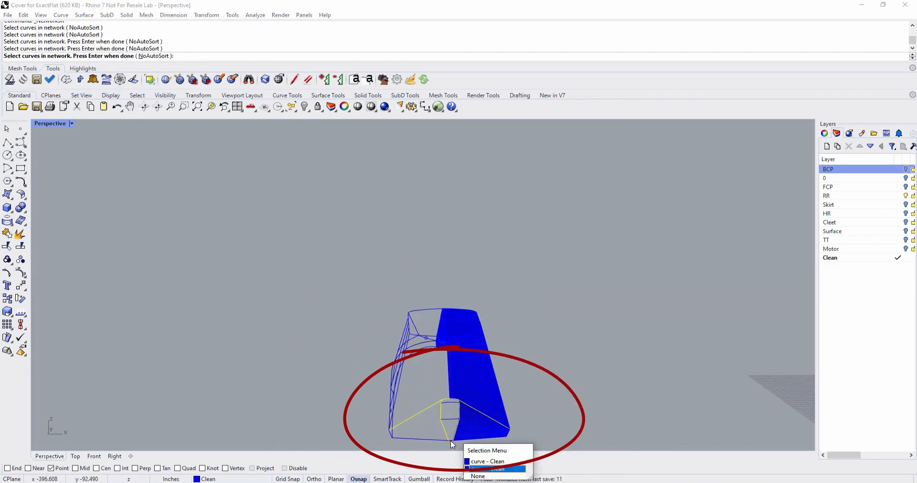
right_click(451, 442)
right_click(424, 390)
Join the two curve segments along the motor cutout's opposite side, next to the surfaced half, into one curve.
scroll(334, 382, "up", 2)
left_click(7, 233)
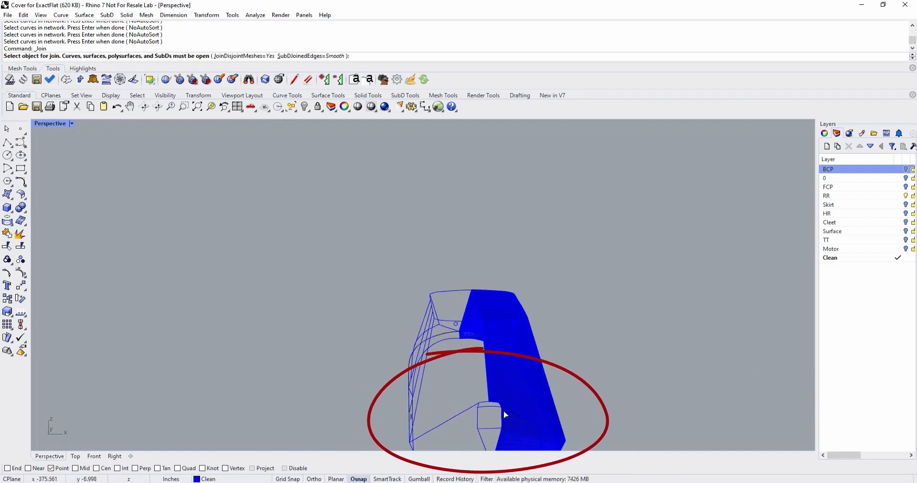
left_click(472, 407)
left_click(502, 411)
left_click(516, 433)
right_click(516, 433)
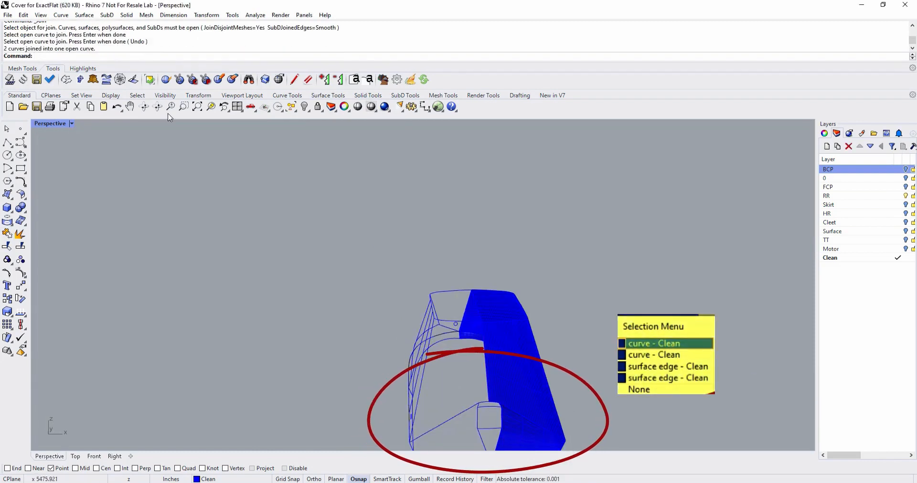
Create a network surface over the motor cutout from the transom's upper edge and the cutout's two joined side curves.
left_click(84, 15)
left_click(110, 76)
scroll(485, 444, "down", 2)
scroll(500, 359, "up", 4)
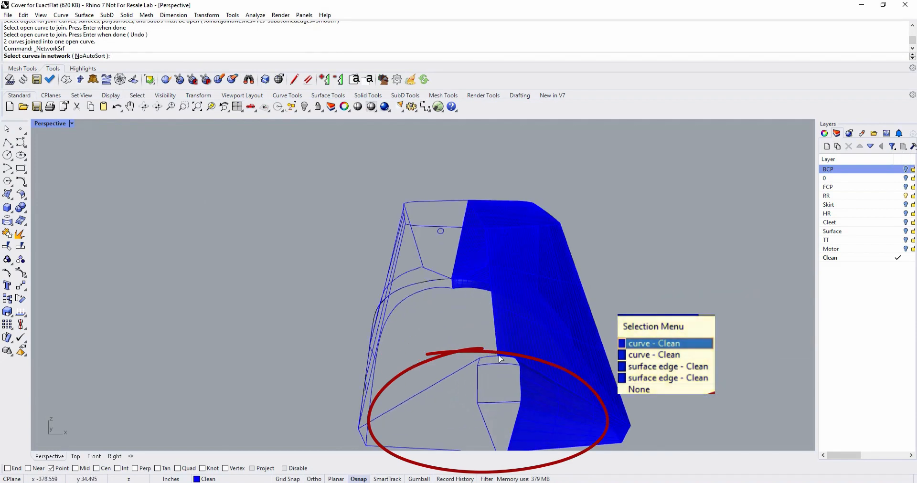
left_click(499, 357)
scroll(513, 415, "down", 5)
left_click(506, 434)
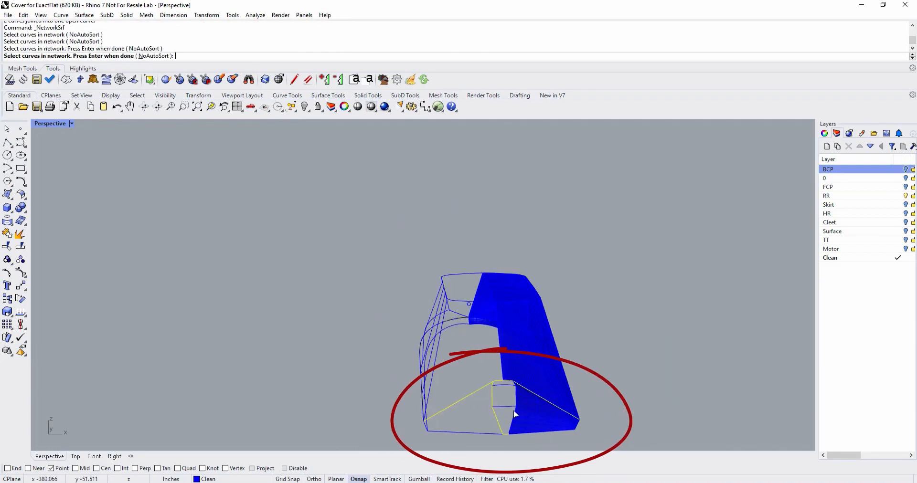
left_click(515, 413)
left_click(540, 435)
right_click(543, 432)
left_click(596, 294)
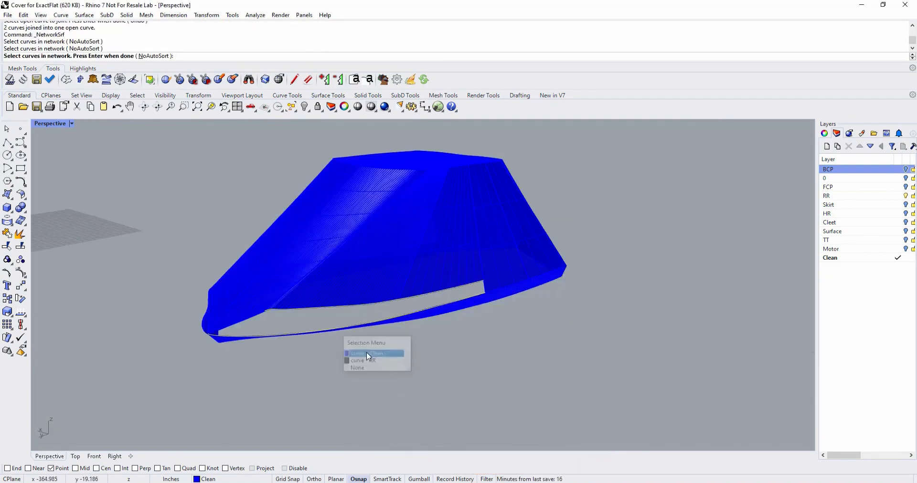
Fill the remaining gap in the cover's long side with a network surface from its upper curve, lower curve, bow seam and rear seam.
left_click(349, 349)
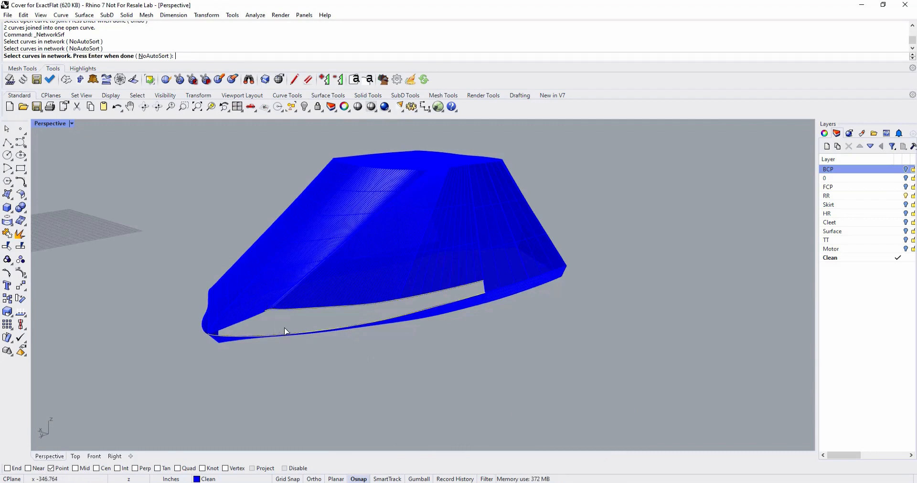
right_click_drag(285, 332, 307, 326)
left_click(299, 324)
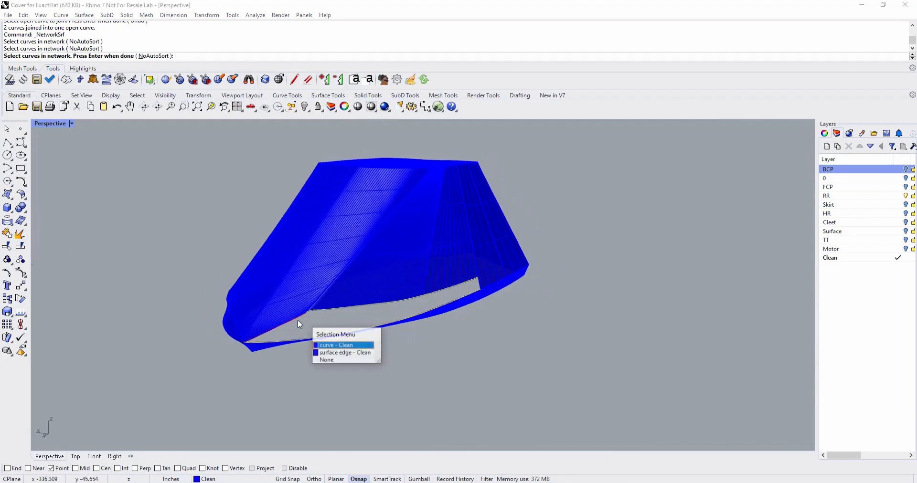
left_click(336, 346)
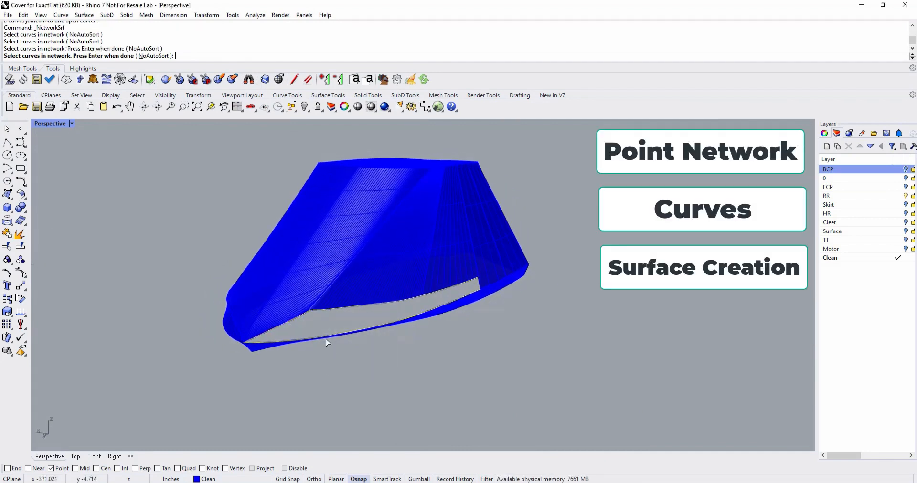
left_click(482, 291)
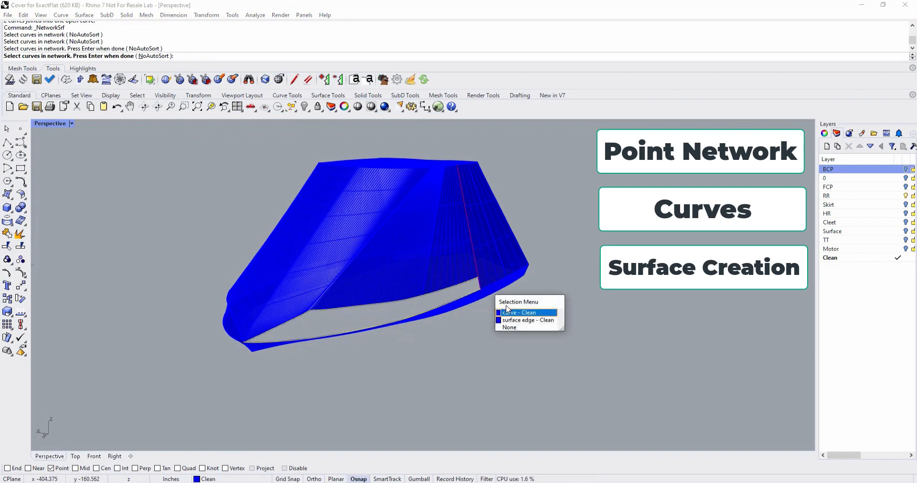
left_click(519, 313)
key("Return")
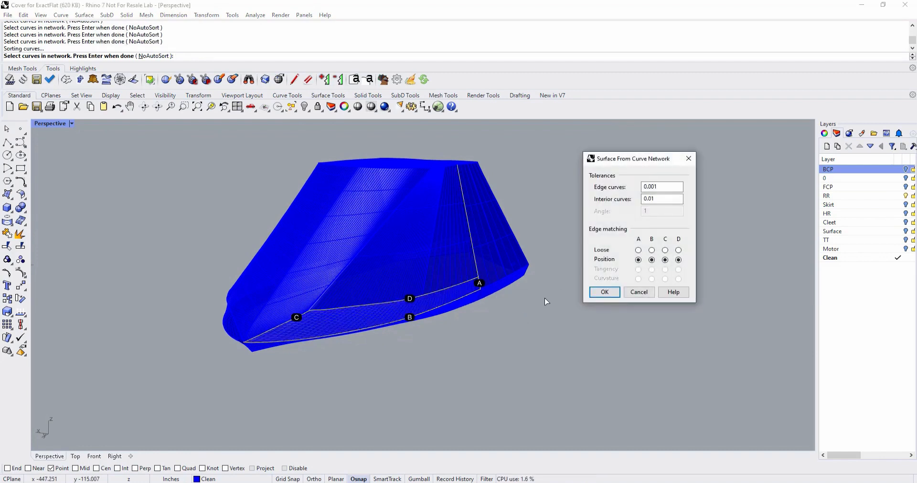
left_click(605, 293)
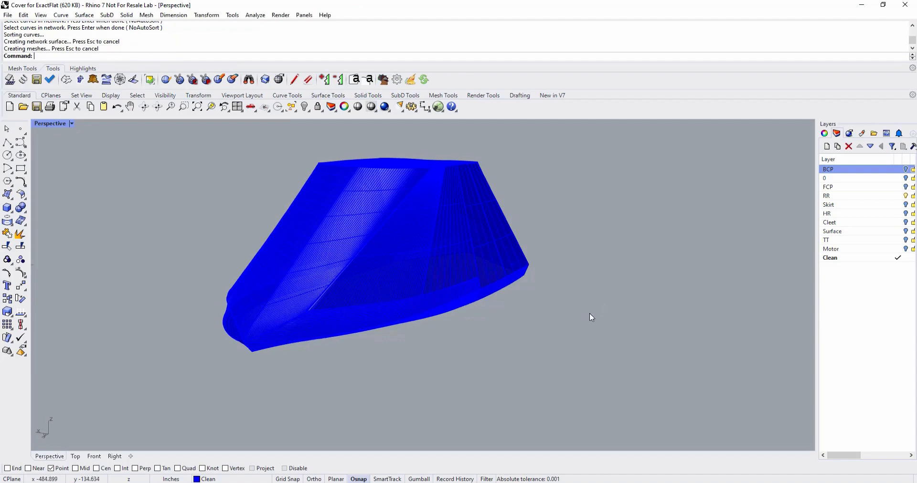
Start the WeldVertices command for the surfaced cover.
right_click_drag(590, 313, 368, 339)
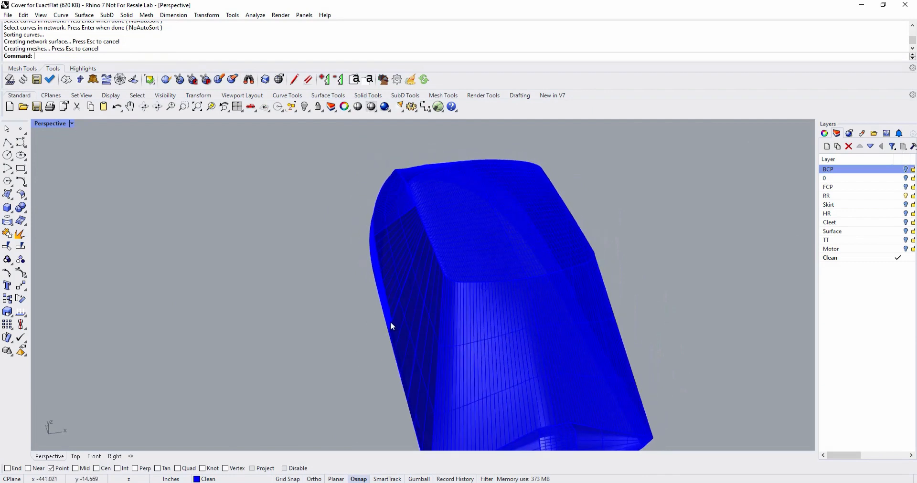
scroll(390, 322, "down", 3)
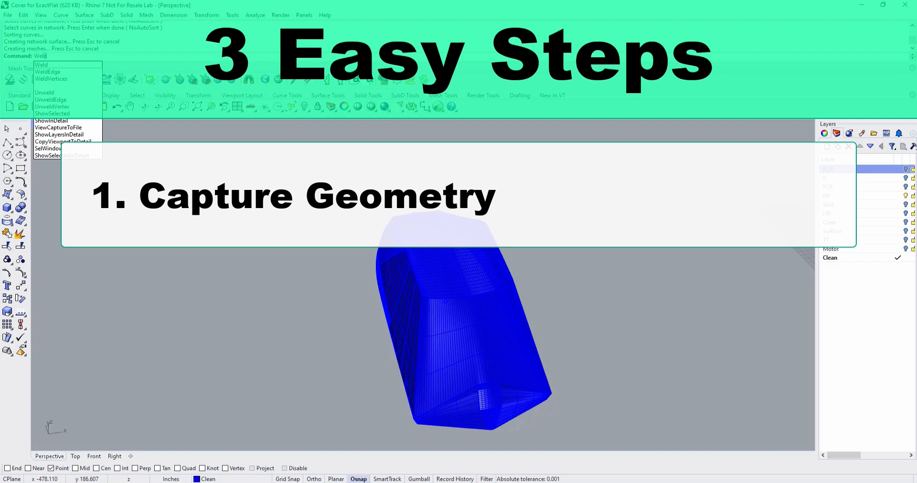
type("dVertices")
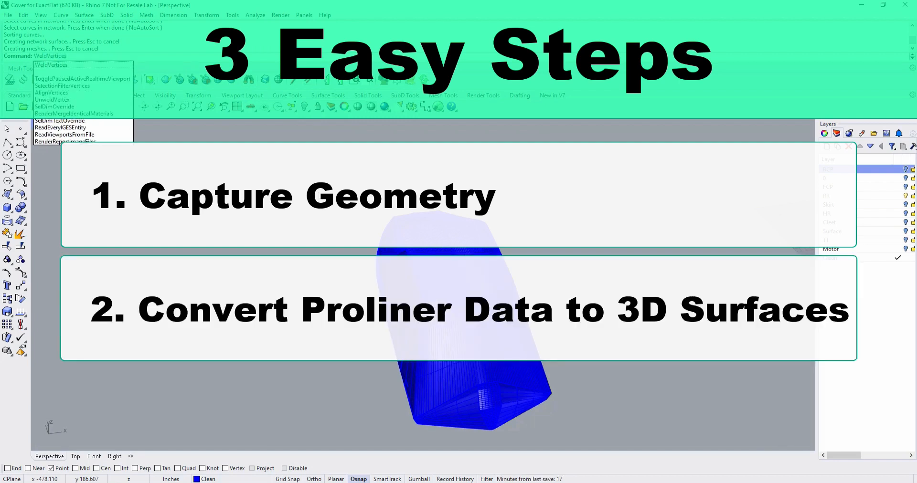
key("Return")
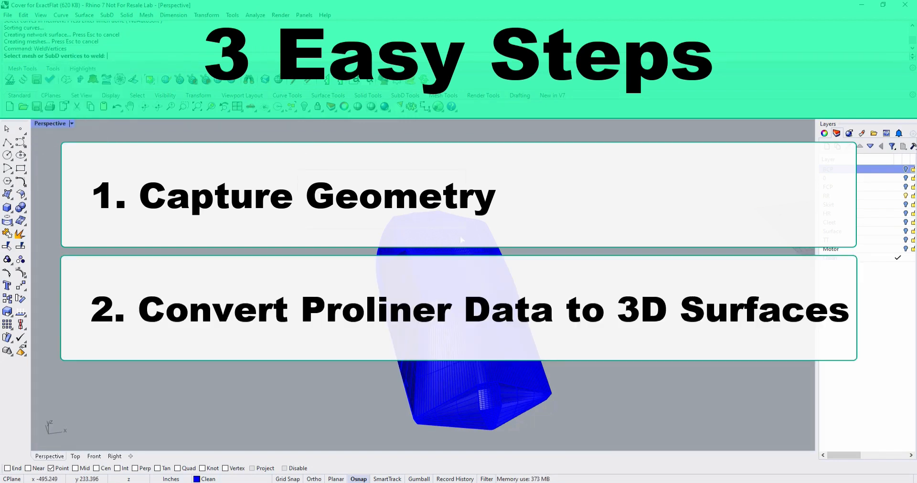
left_click_drag(634, 380, 656, 452)
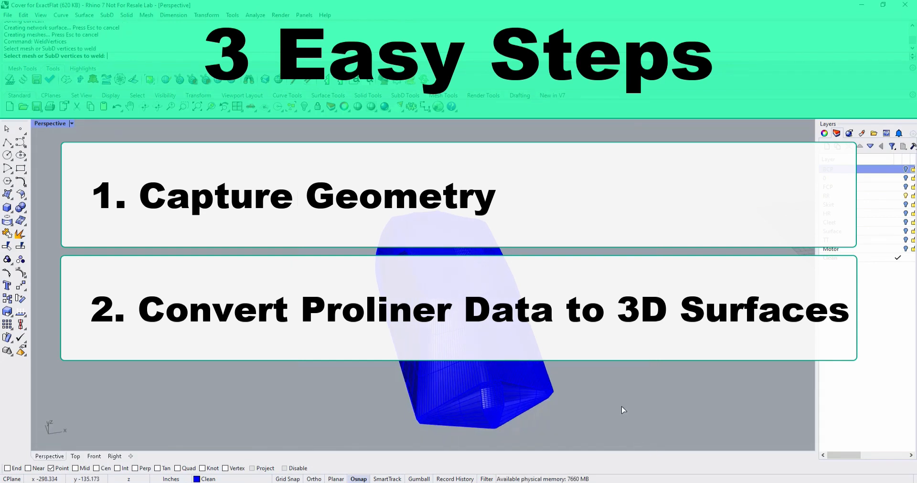
right_click_drag(610, 382, 707, 412)
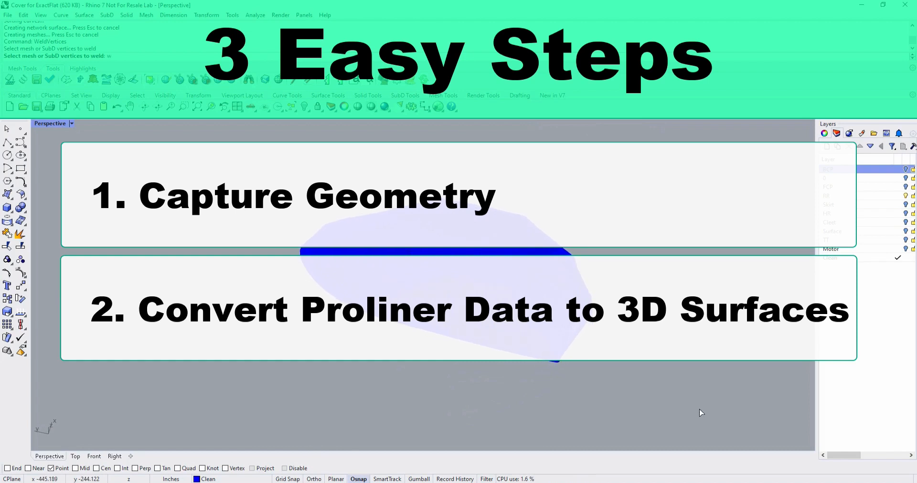